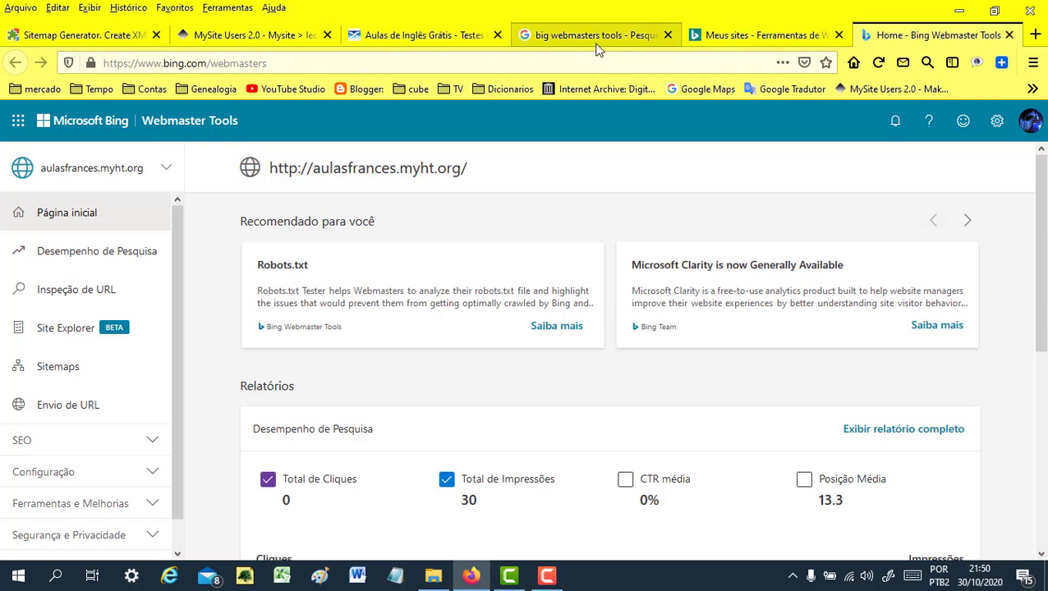
# Step: View the aulasingles.myht.org site and its web address
pyautogui.click(401, 41)
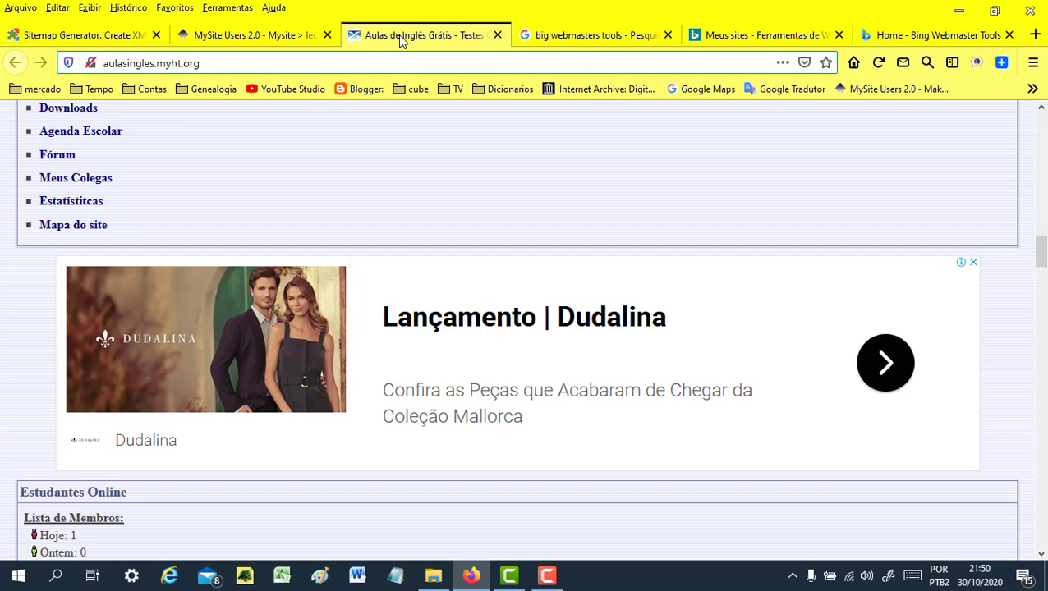
pyautogui.scroll(8, 415, 222)
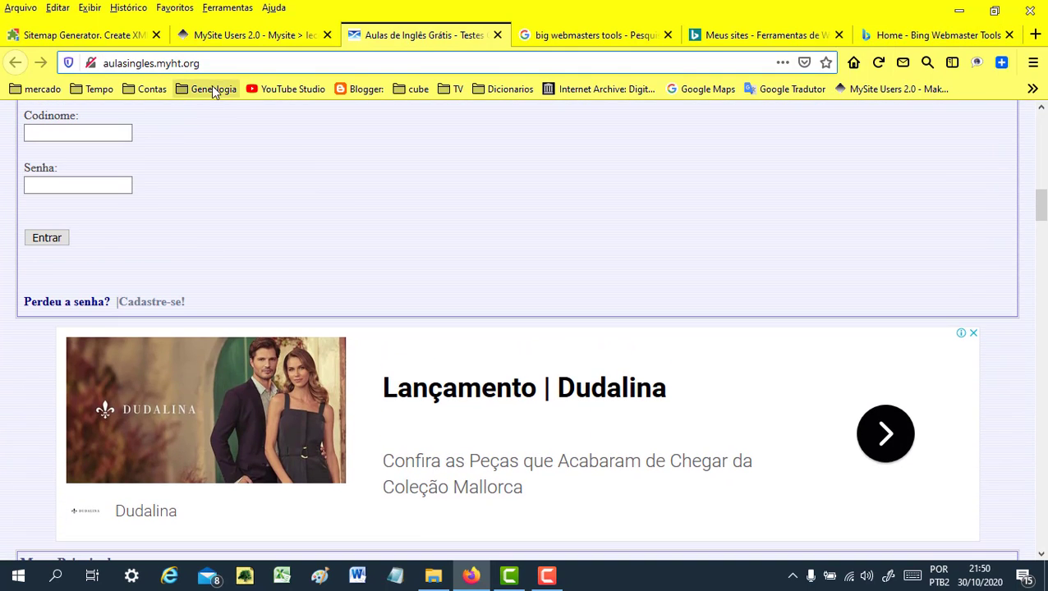
pyautogui.click(219, 63)
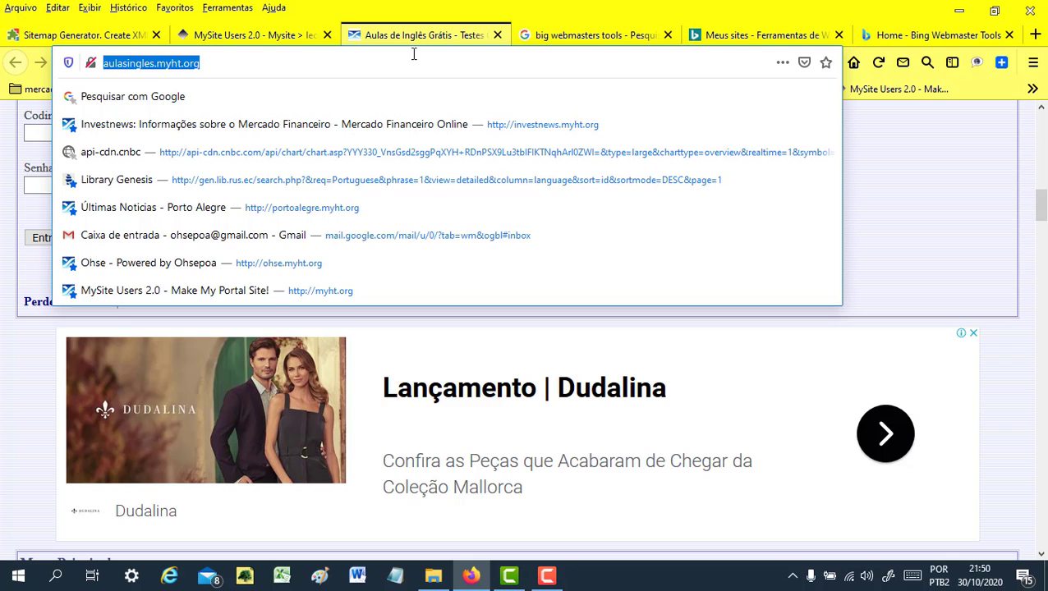
# Step: Examine the hosted sites list on MySite Users 2.0, focusing on the aulasingles.myht.org entry and its Folder link
pyautogui.click(233, 39)
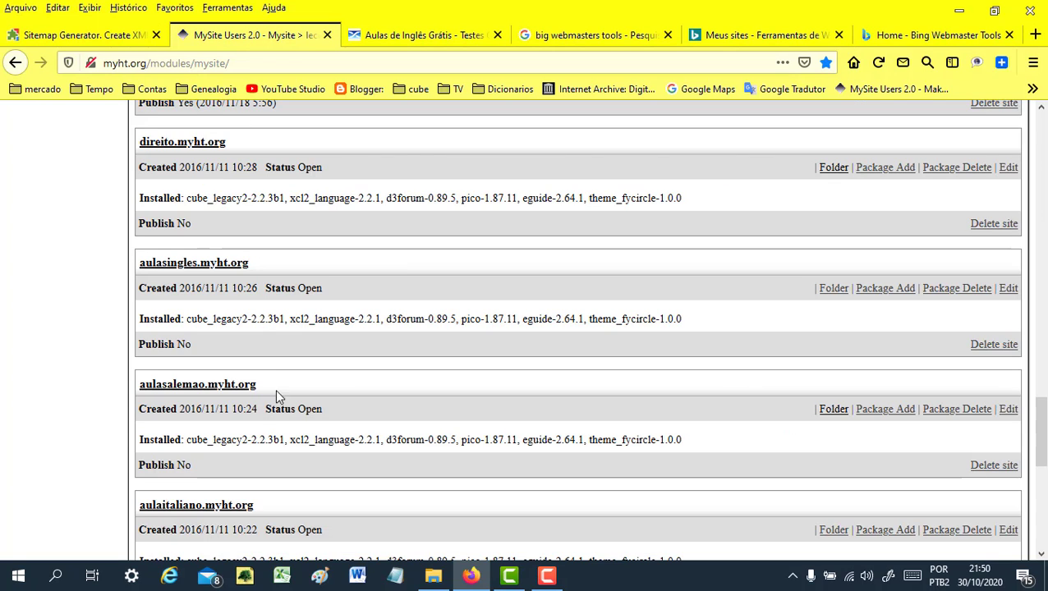
pyautogui.scroll(4, 316, 381)
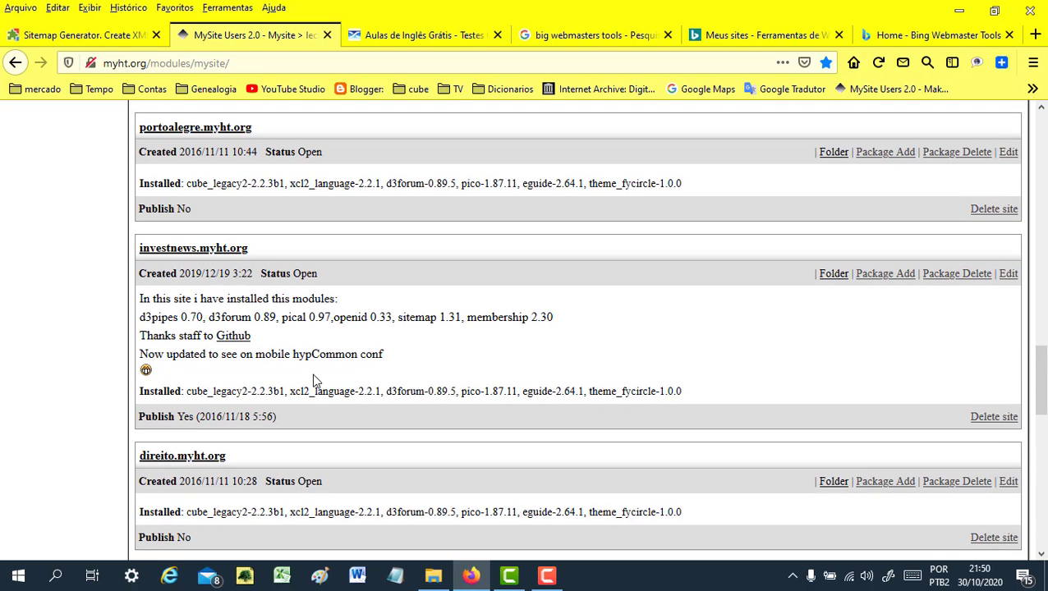
pyautogui.scroll(-4, 312, 381)
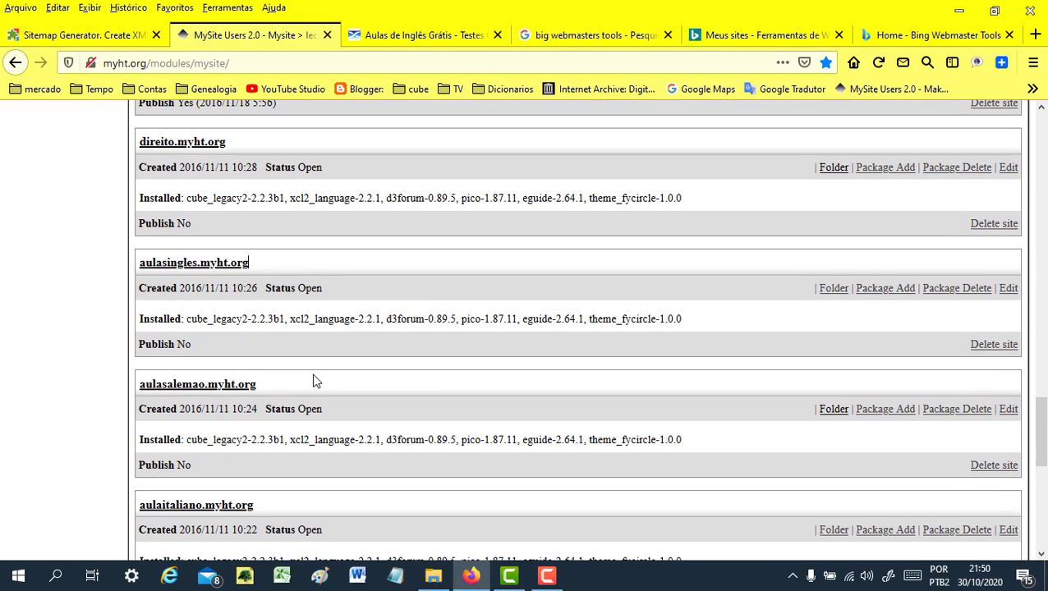
pyautogui.scroll(-1, 314, 378)
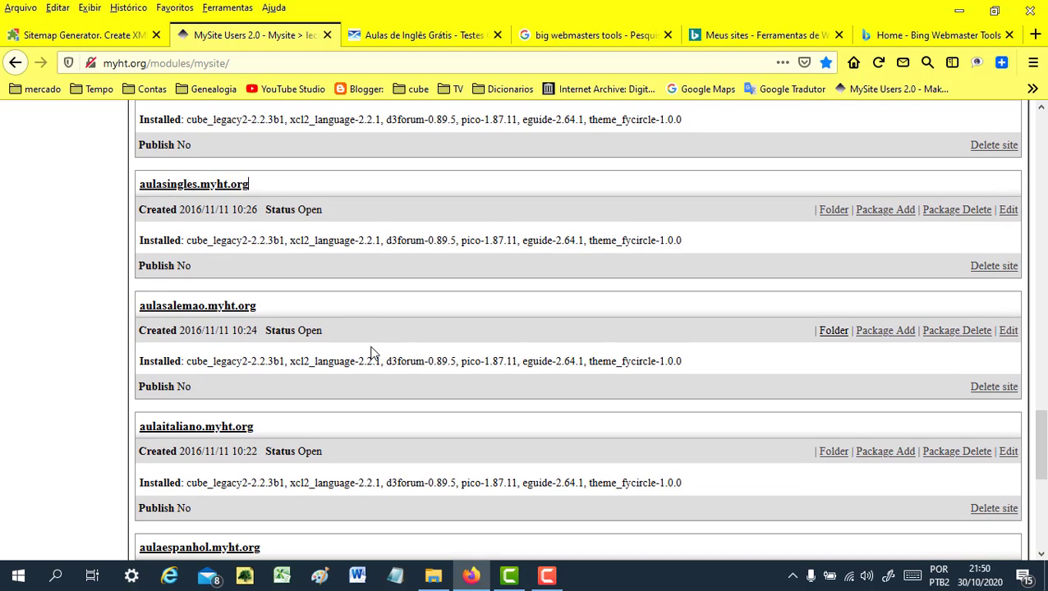
pyautogui.scroll(-3, 369, 353)
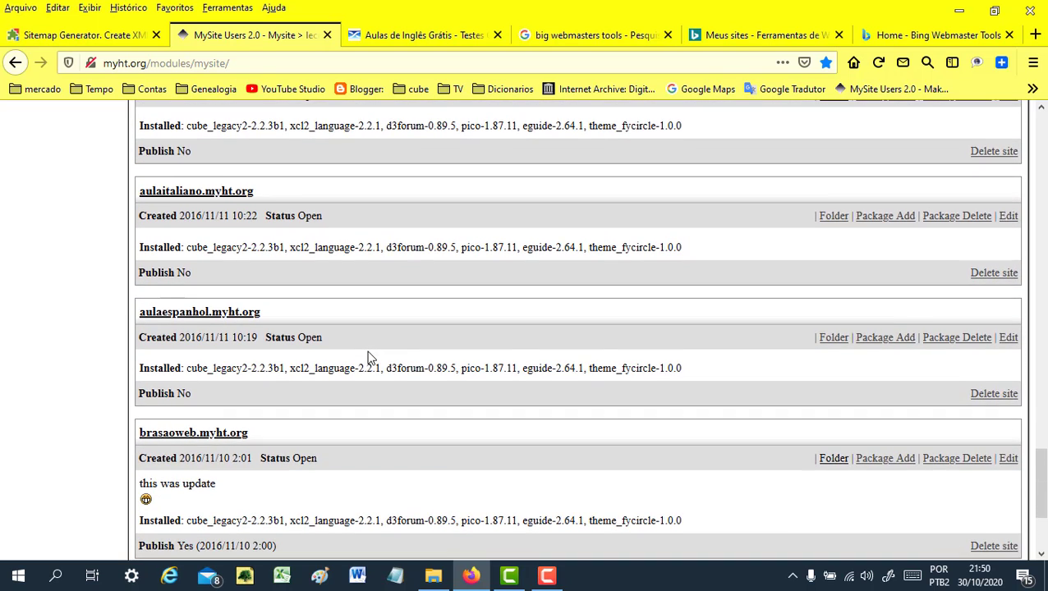
pyautogui.scroll(-2, 368, 358)
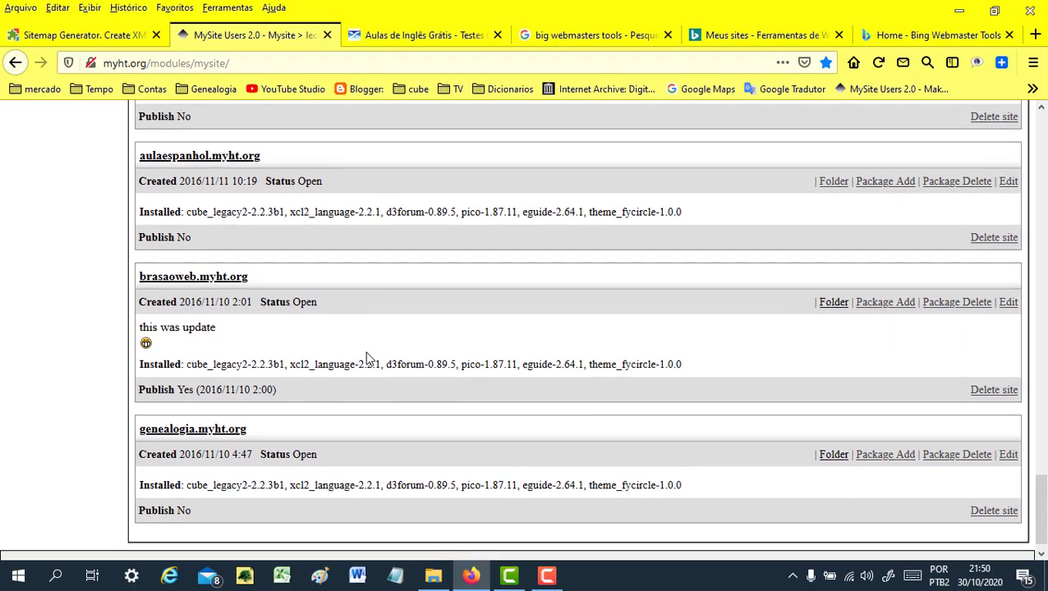
pyautogui.scroll(7, 367, 359)
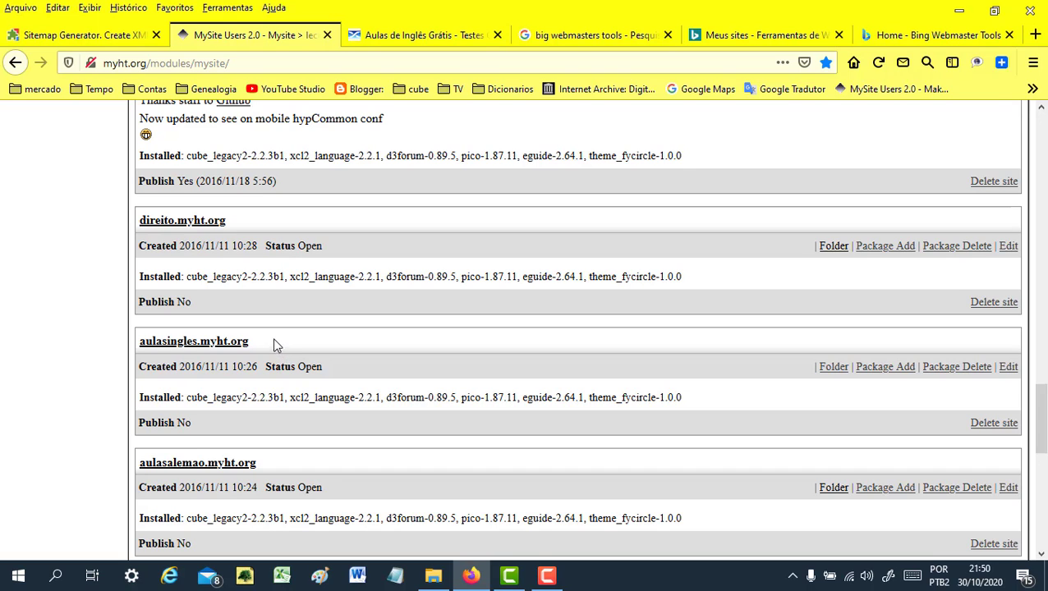
pyautogui.moveTo(276, 345); pyautogui.dragTo(141, 354)
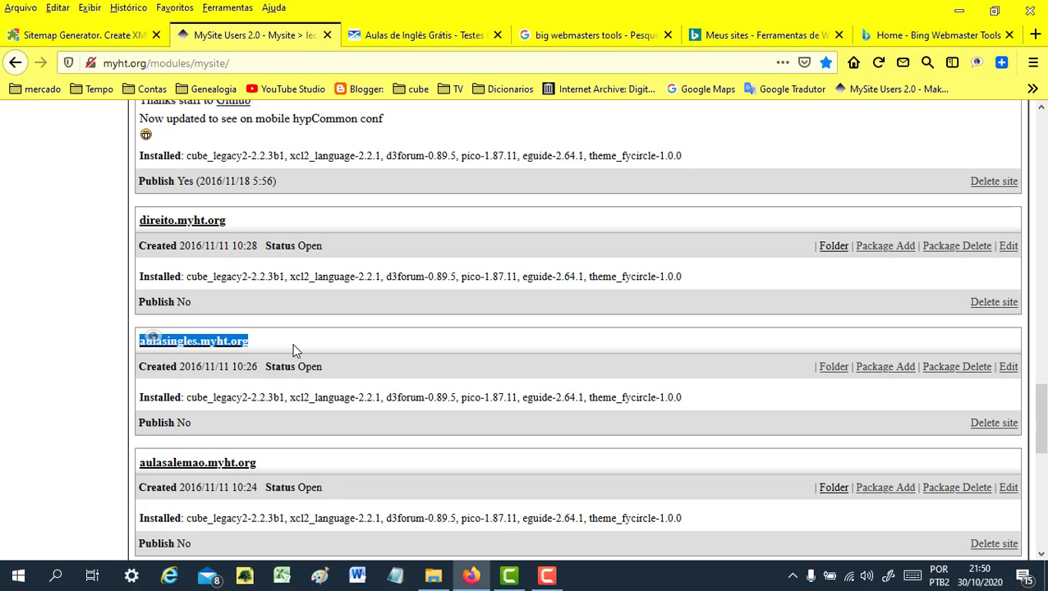
pyautogui.click(428, 38)
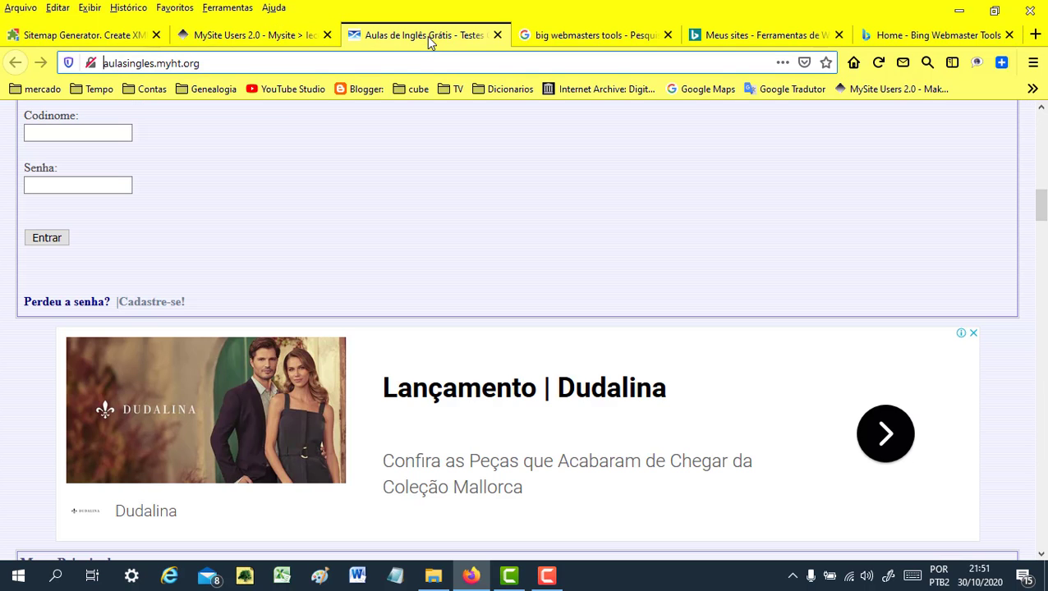
pyautogui.click(259, 39)
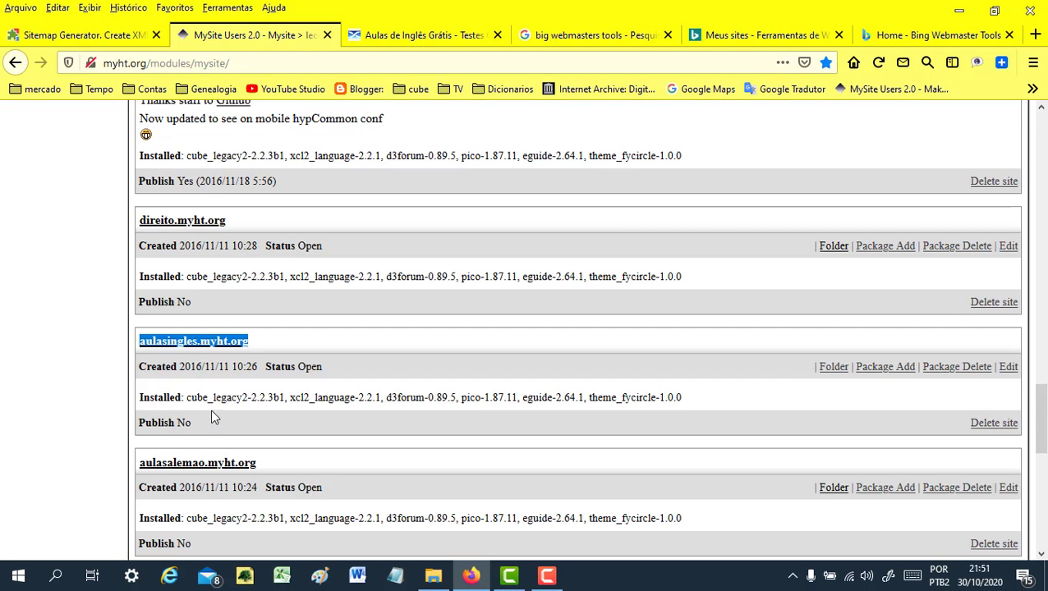
pyautogui.click(296, 343)
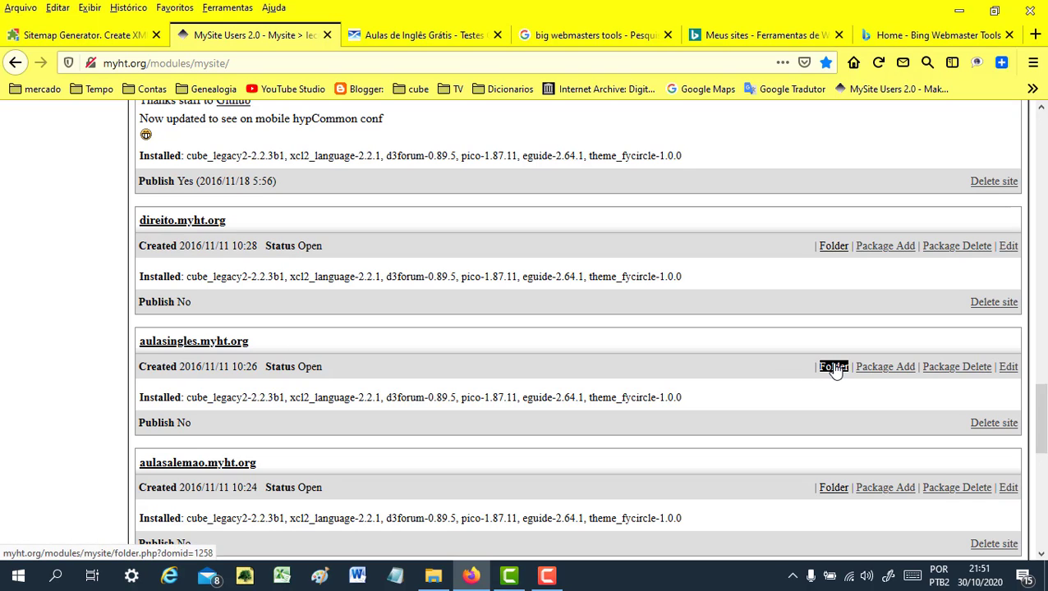
# Step: View the mysitemapgenerator.com home page and its address, and compare with the aulasingles.myht.org address
pyautogui.click(86, 36)
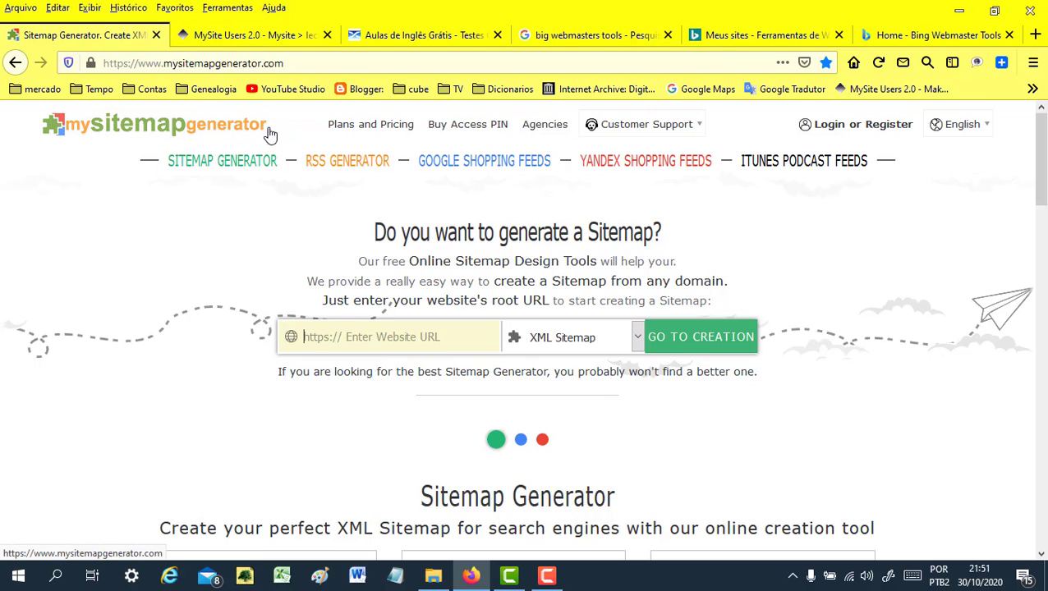
pyautogui.moveTo(293, 64); pyautogui.dragTo(101, 63)
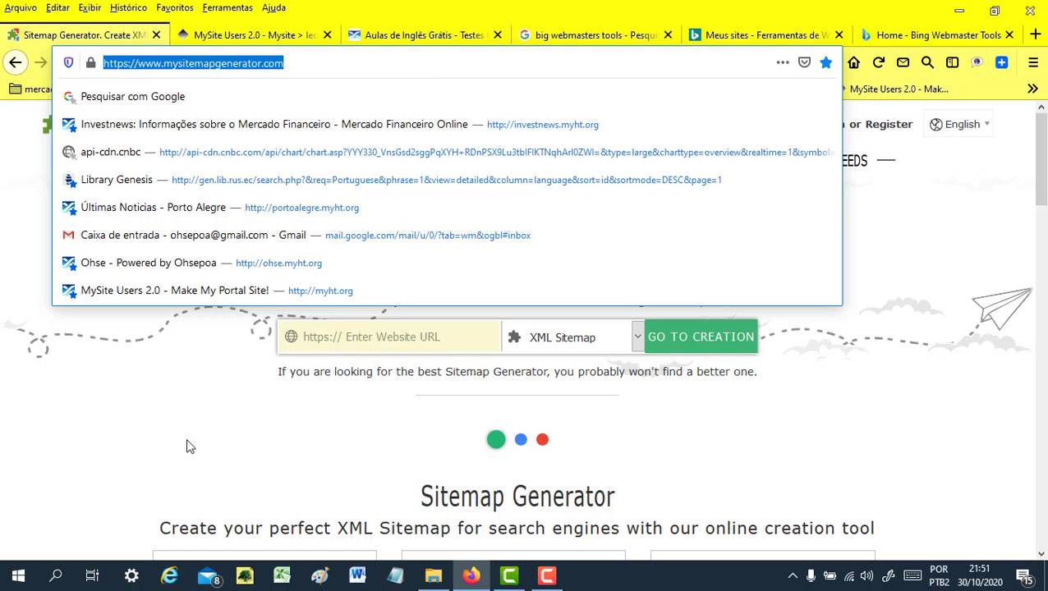
pyautogui.click(179, 417)
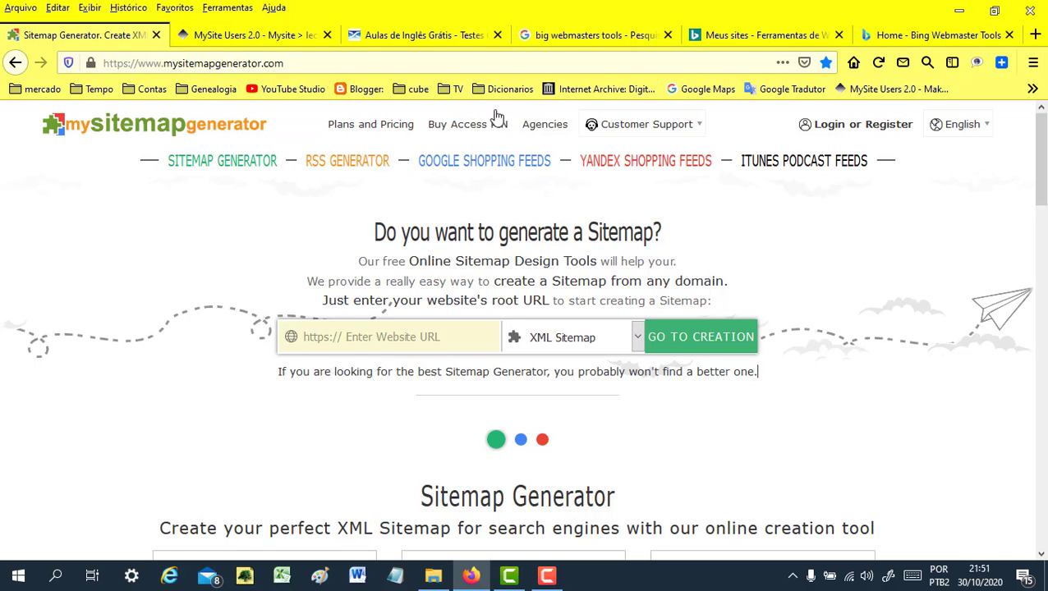
pyautogui.click(416, 37)
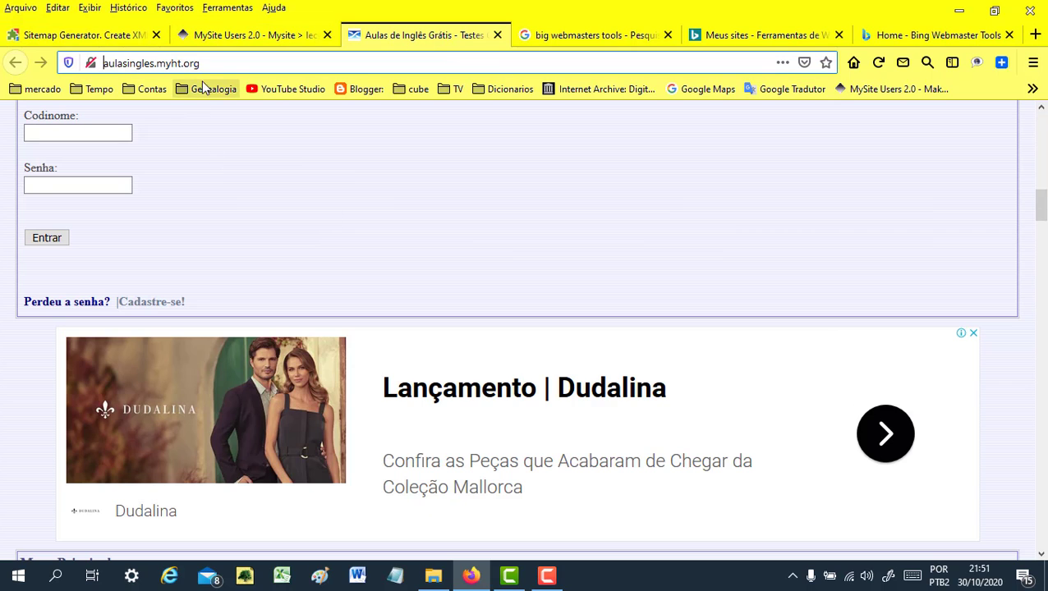
pyautogui.moveTo(198, 63); pyautogui.dragTo(102, 64)
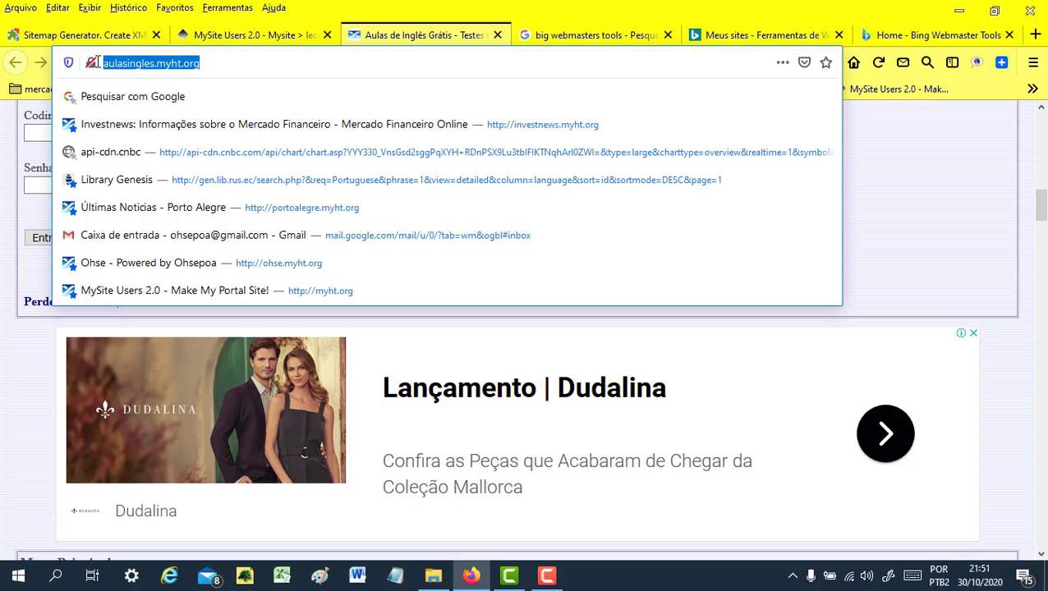
# Step: Search Google again for "big webmasters tools" and open the "Webmaster Tools - Bing" result
pyautogui.click(618, 34)
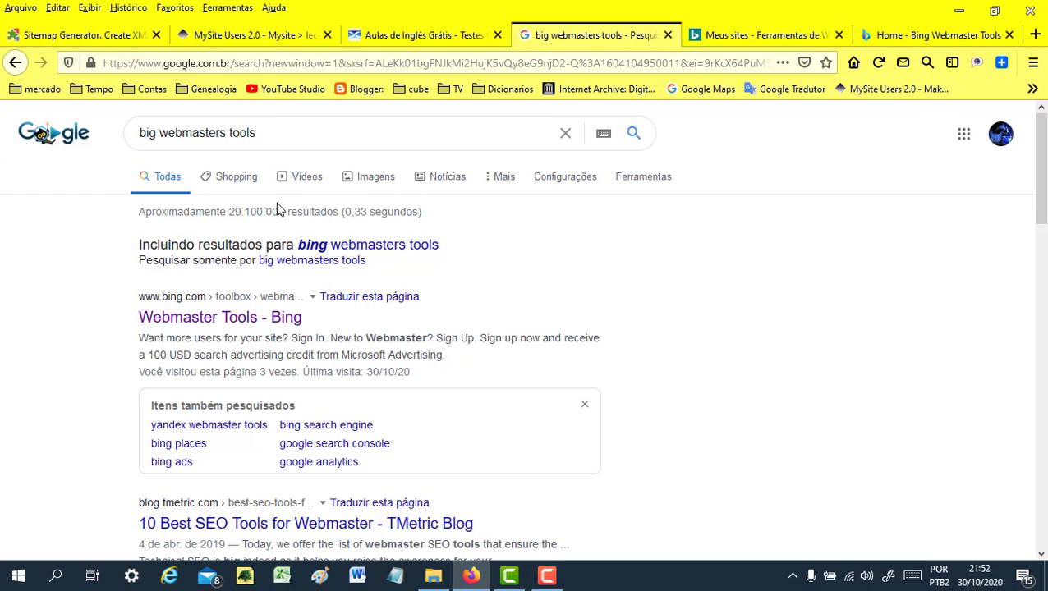
pyautogui.moveTo(264, 132); pyautogui.dragTo(140, 151)
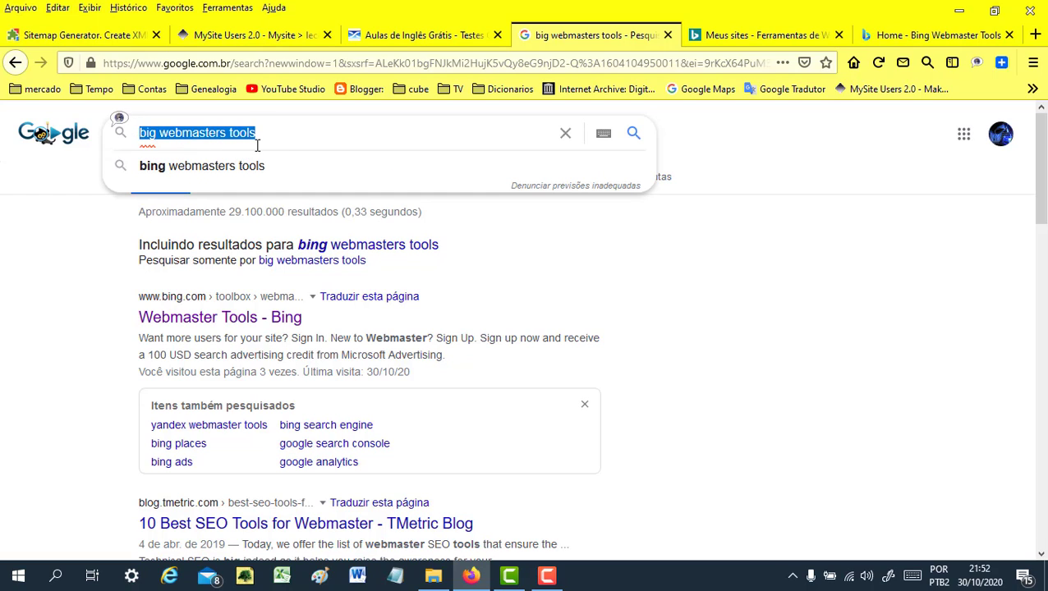
pyautogui.click(750, 302)
pyautogui.click(633, 134)
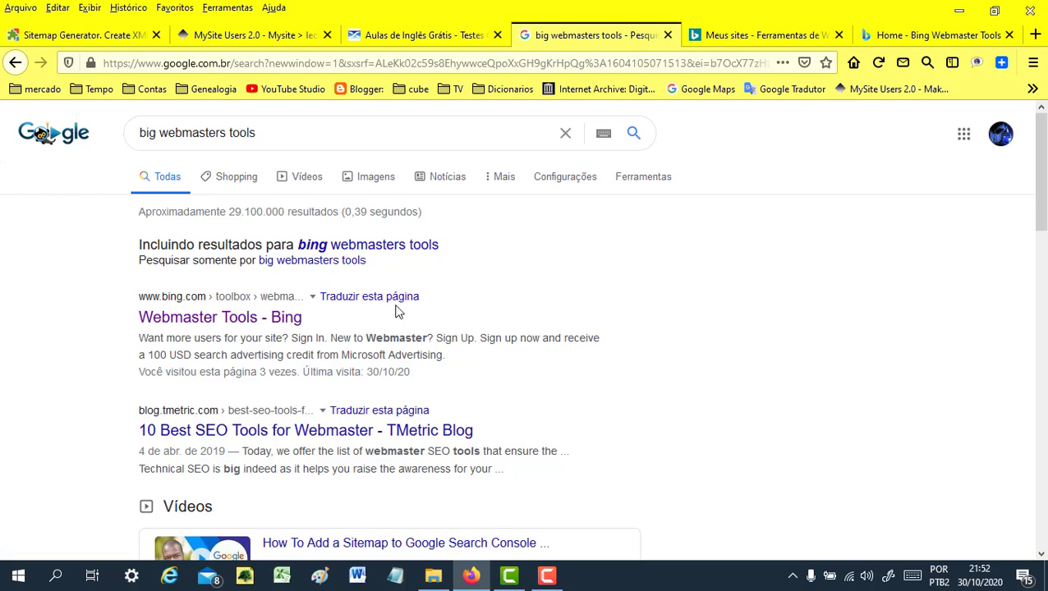
pyautogui.click(196, 327)
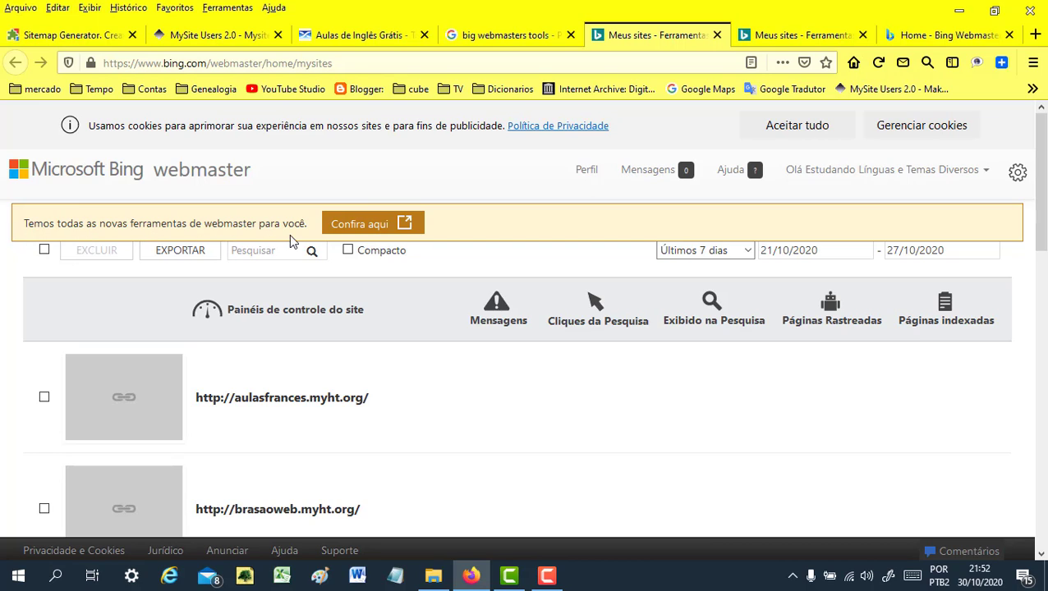
# Step: Review the registered sites in the old Bing webmaster page and open the new Webmaster Tools from the notice
pyautogui.scroll(-6, 391, 411)
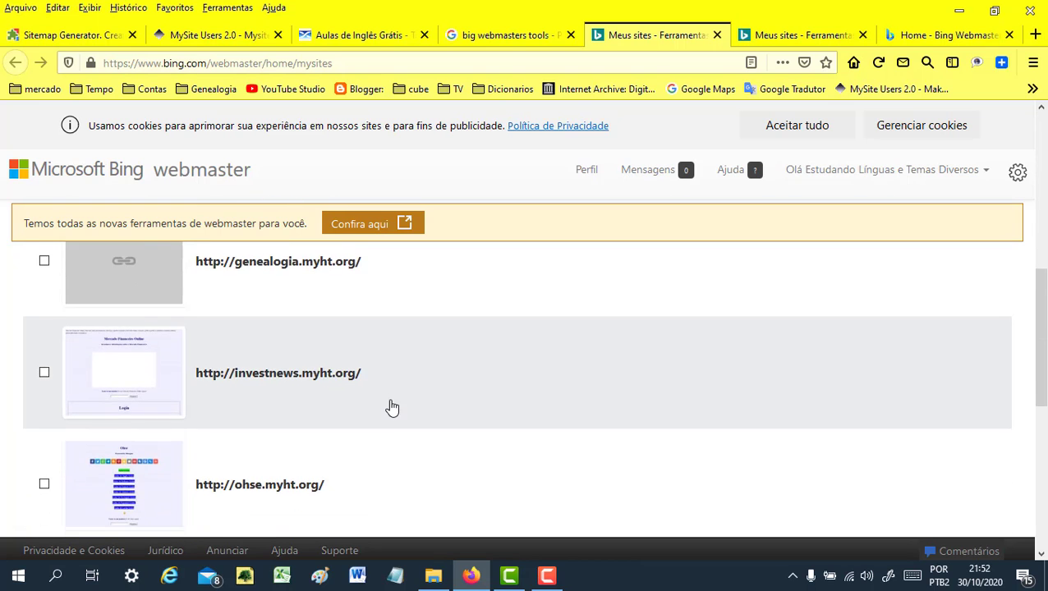
pyautogui.scroll(-5, 391, 408)
pyautogui.scroll(12, 391, 408)
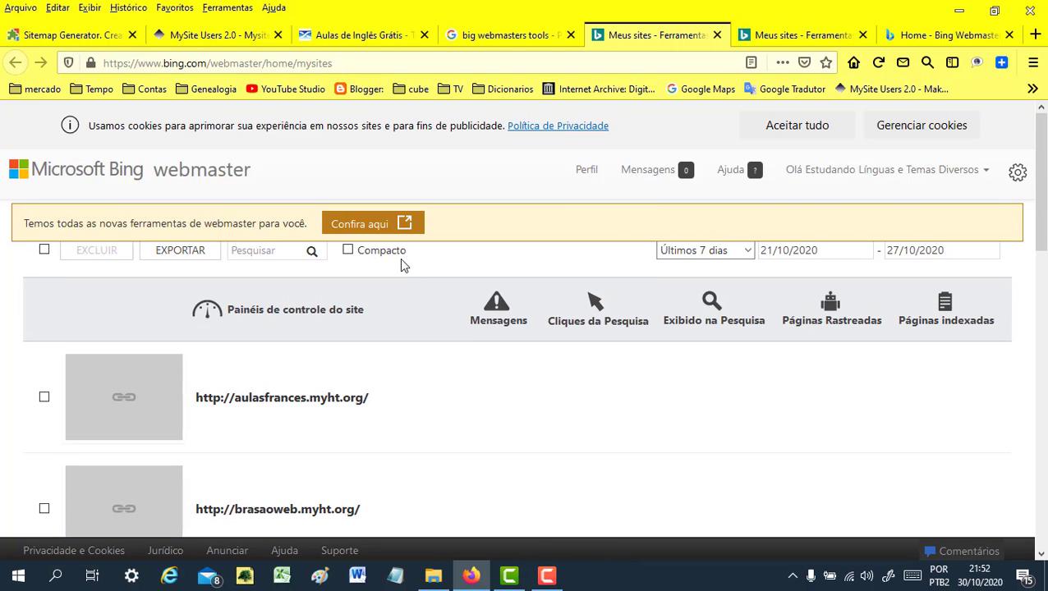
pyautogui.click(403, 225)
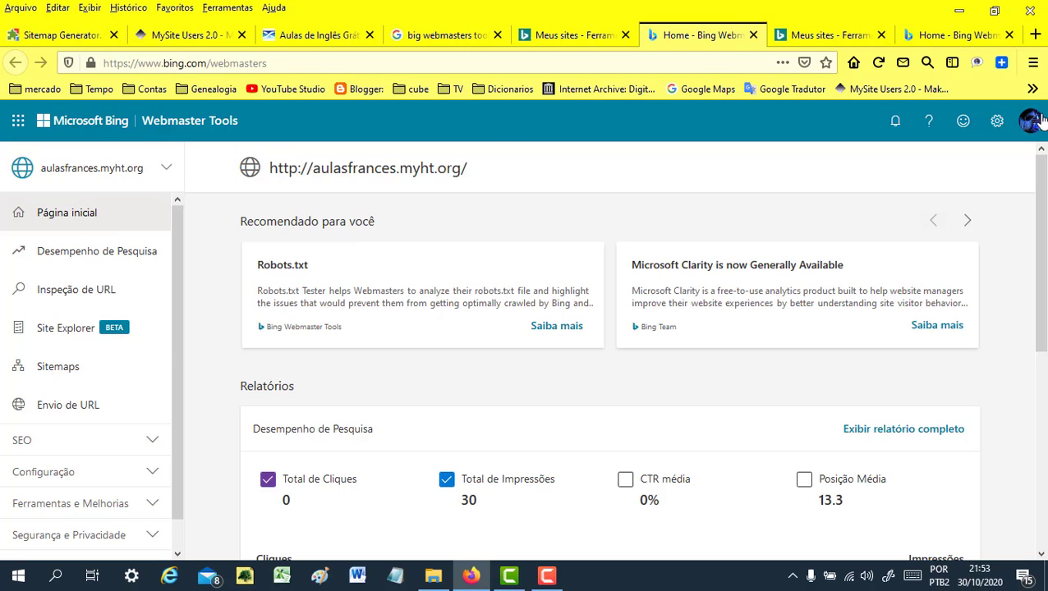
# Step: Close the duplicate Bing pages, the old "Meus sites" page and the Google search, keeping one Bing Webmaster Tools home page
pyautogui.click(846, 36)
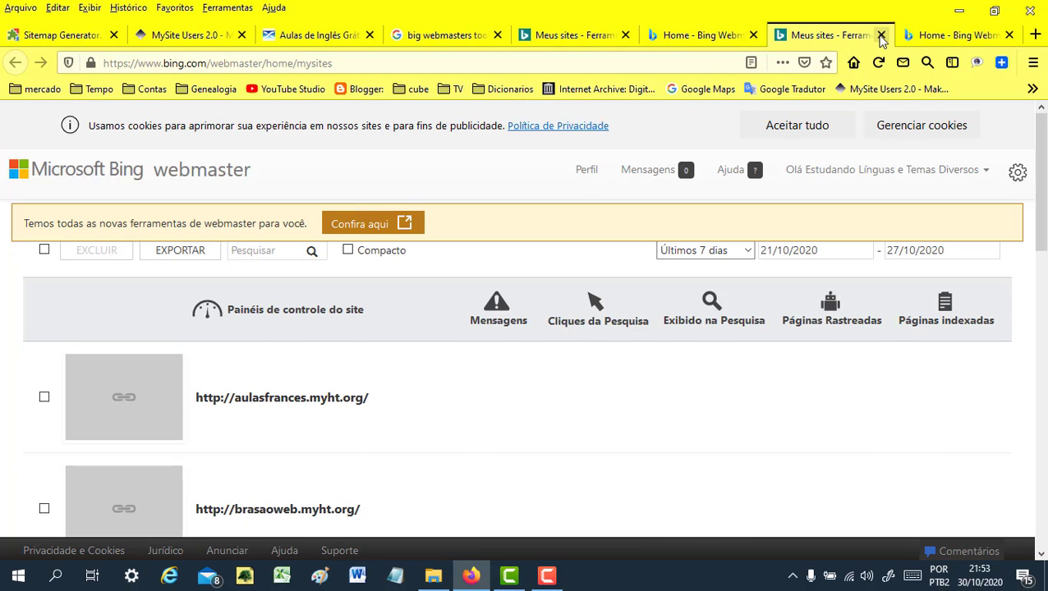
pyautogui.click(881, 36)
pyautogui.click(881, 35)
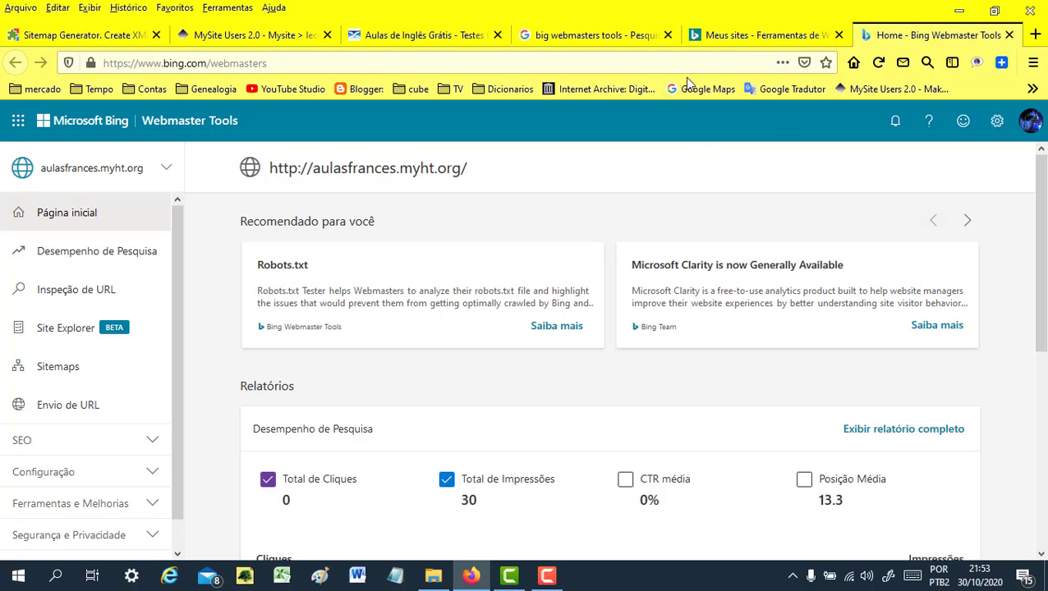
pyautogui.click(787, 40)
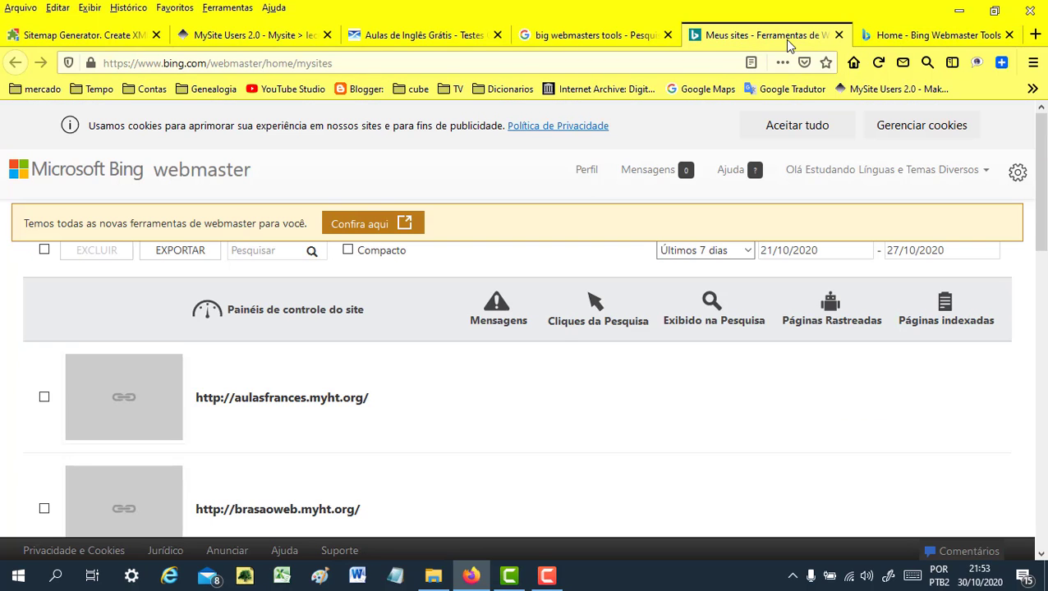
pyautogui.click(838, 35)
pyautogui.click(602, 36)
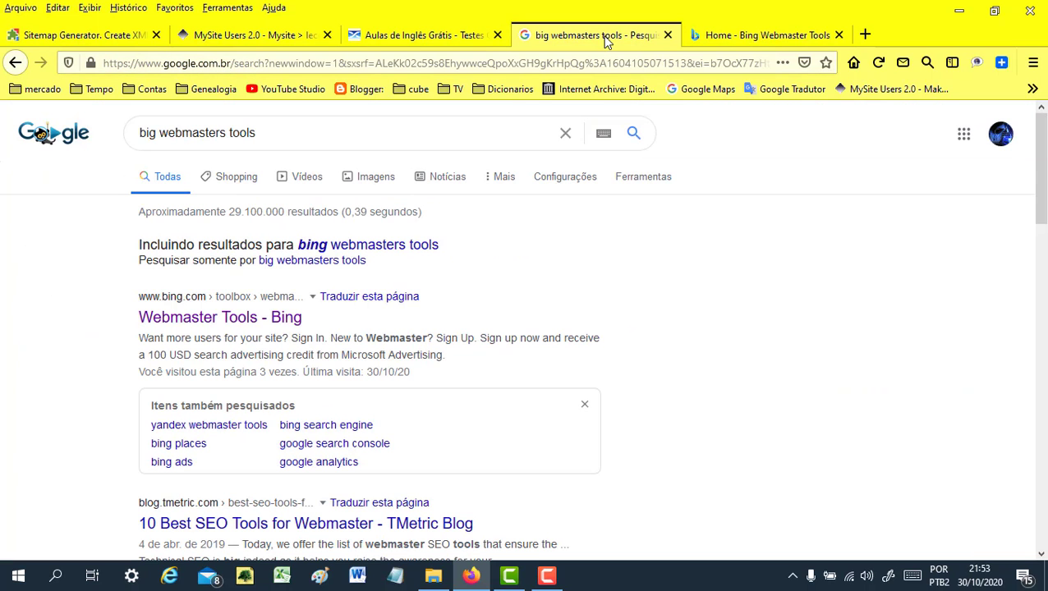
pyautogui.click(668, 35)
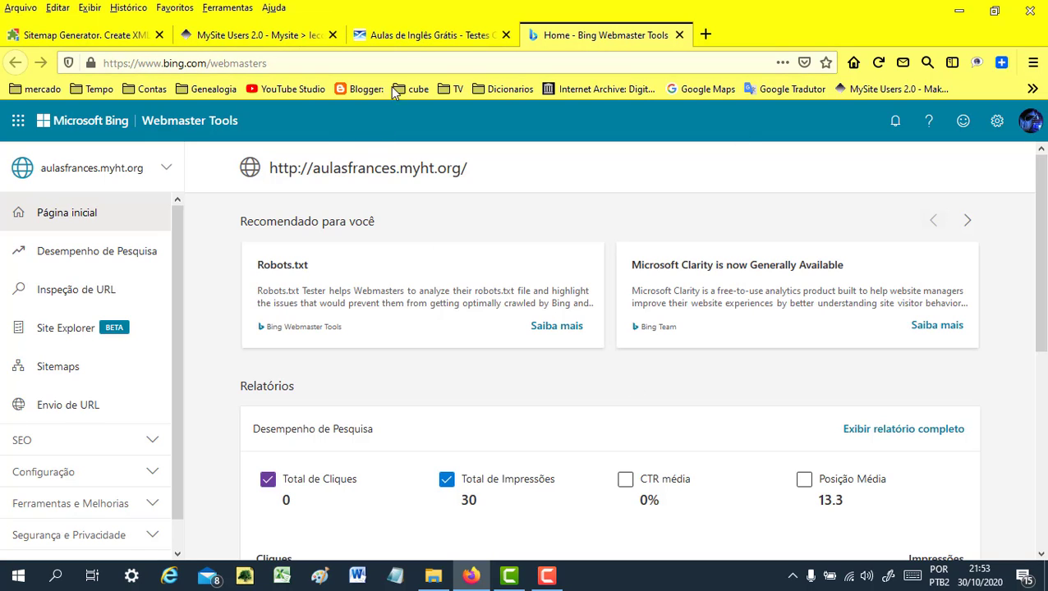
# Step: Copy the aulasingles.myht.org address from its site page and return to the Bing Webmaster Tools home page
pyautogui.click(411, 39)
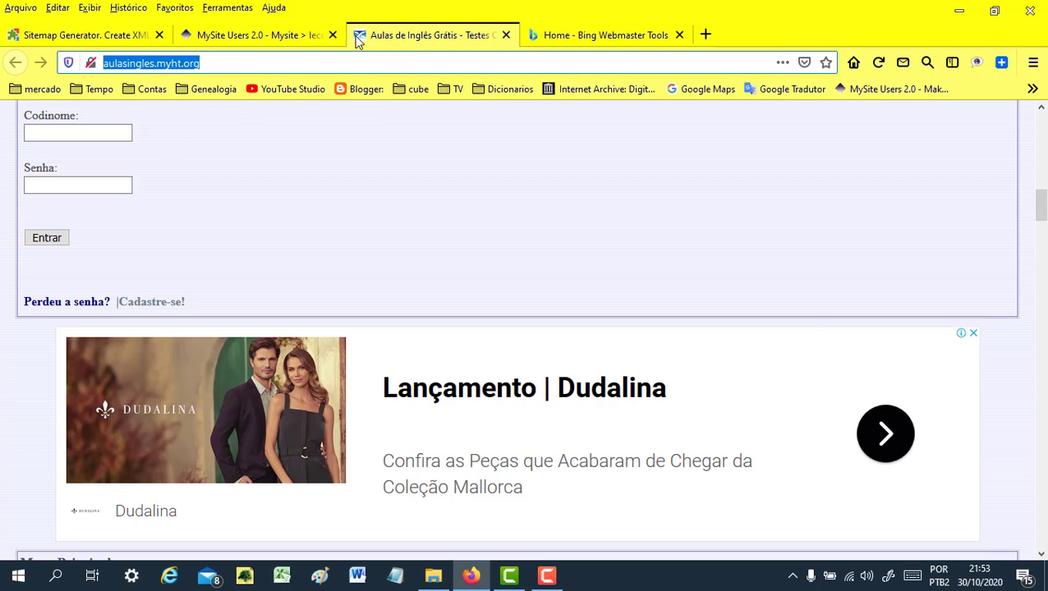
pyautogui.rightClick(169, 64)
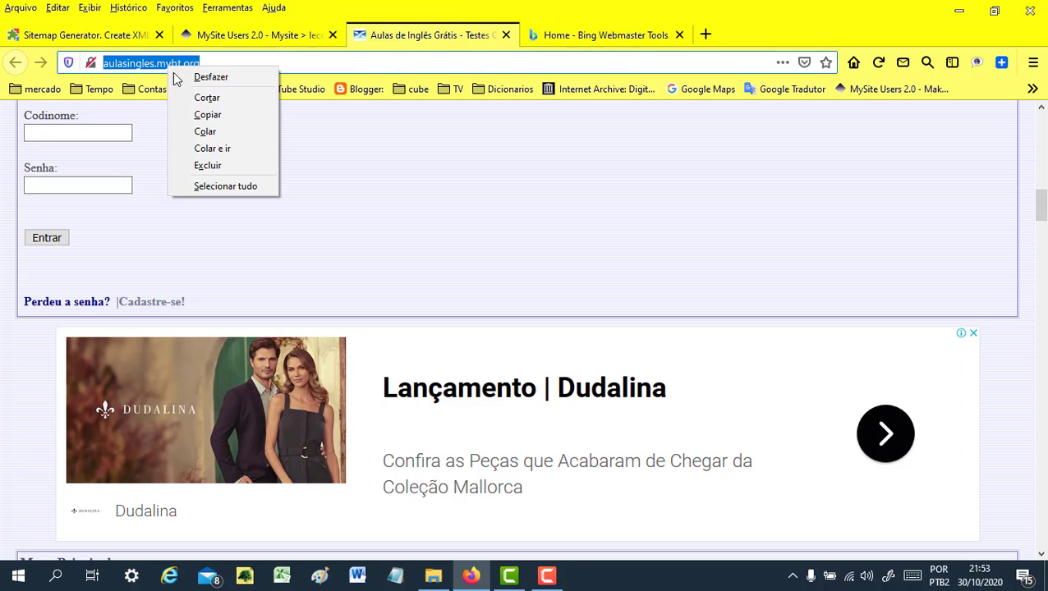
pyautogui.click(226, 115)
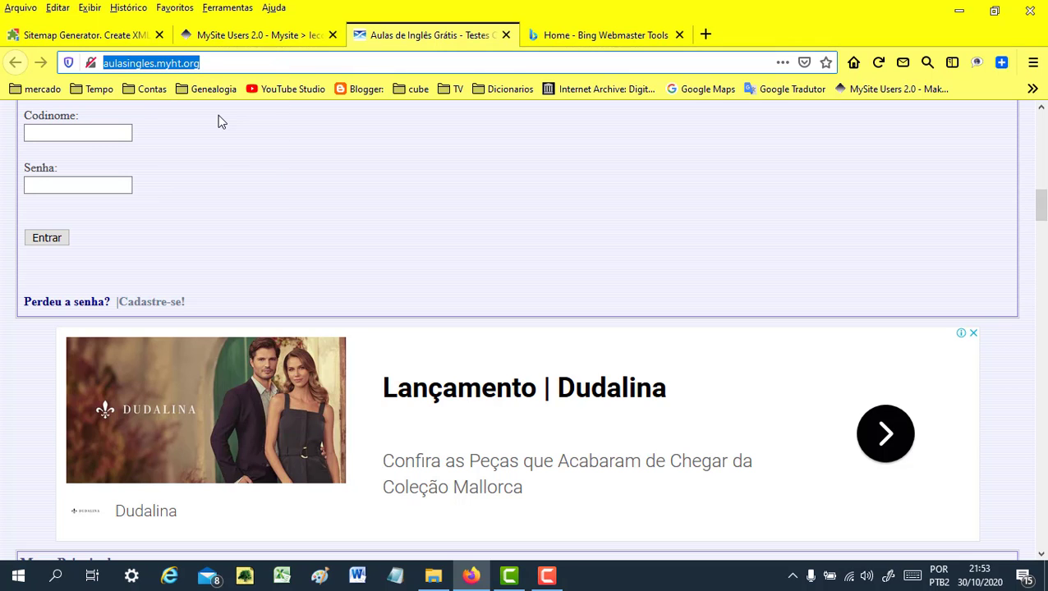
pyautogui.click(586, 41)
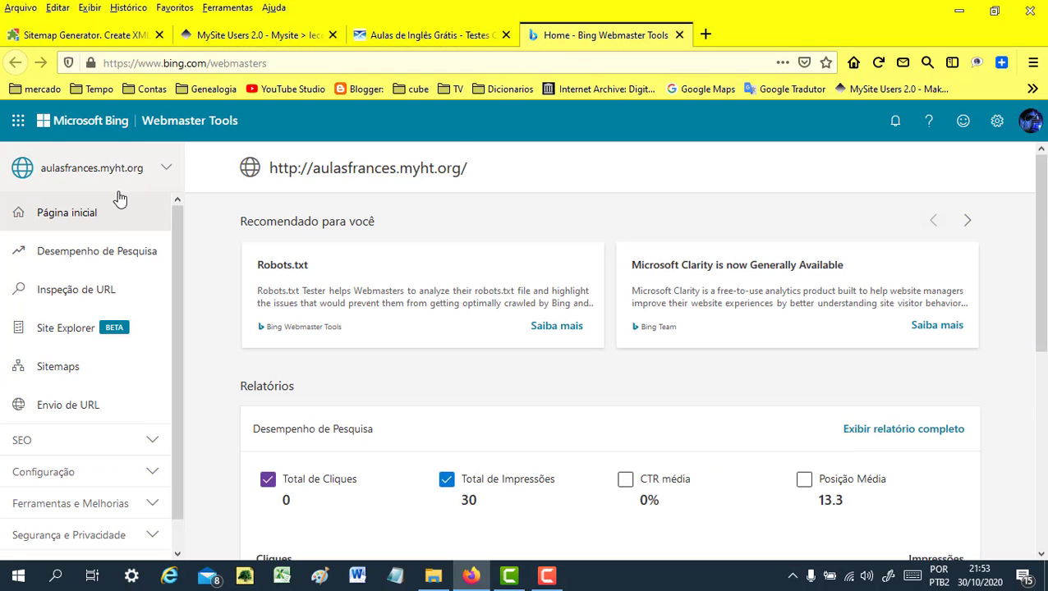
pyautogui.click(167, 170)
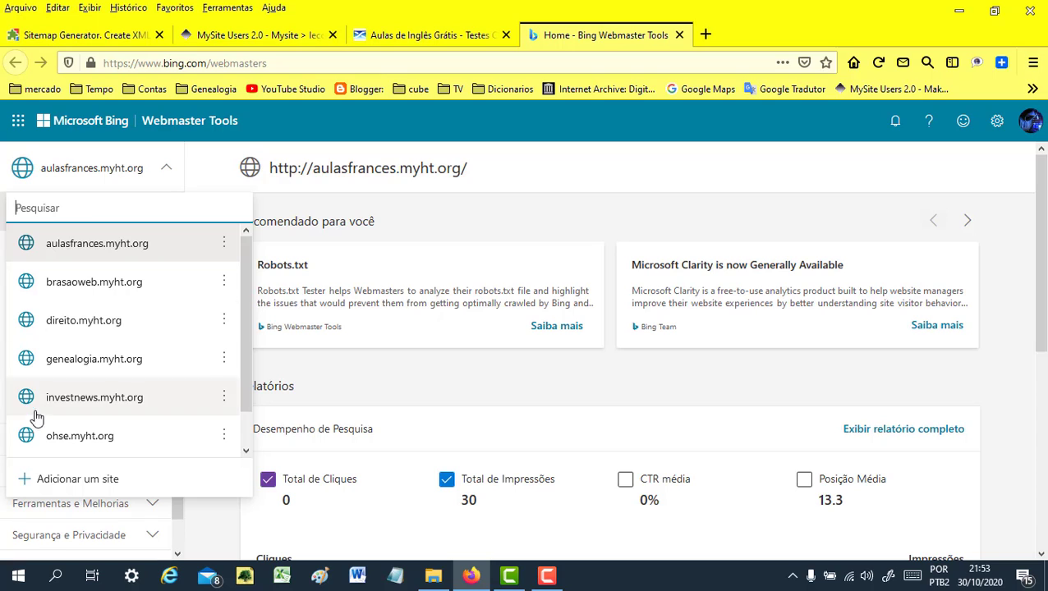
pyautogui.click(78, 480)
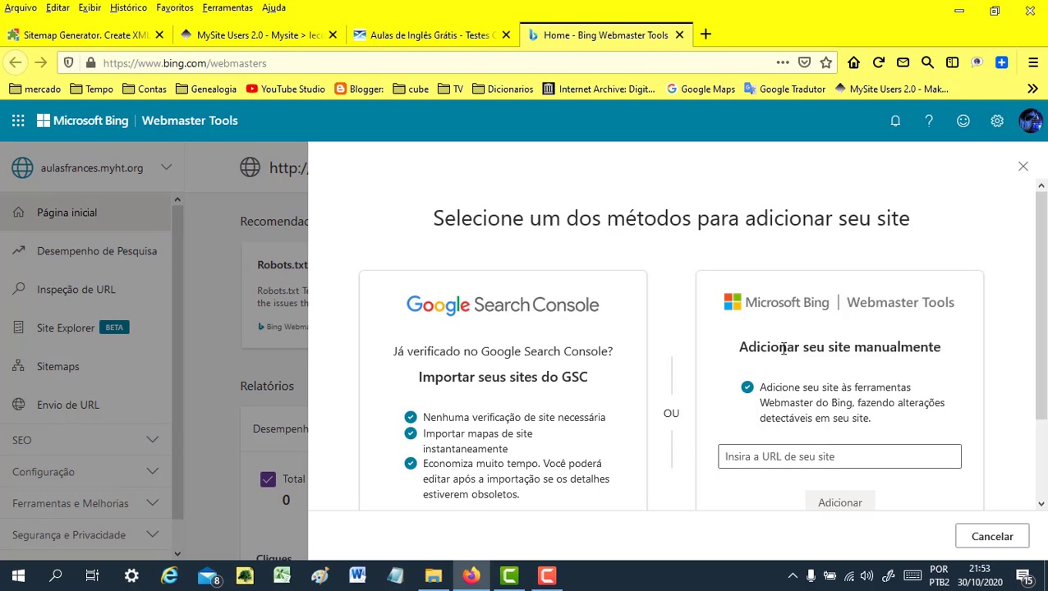
pyautogui.click(742, 465)
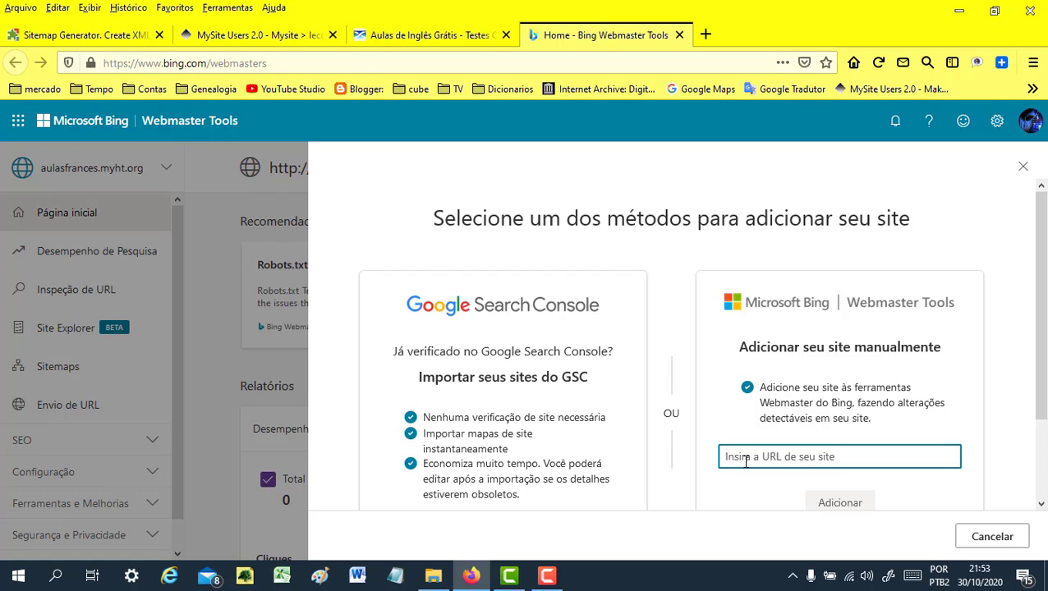
pyautogui.moveTo(1040, 354); pyautogui.dragTo(1043, 404)
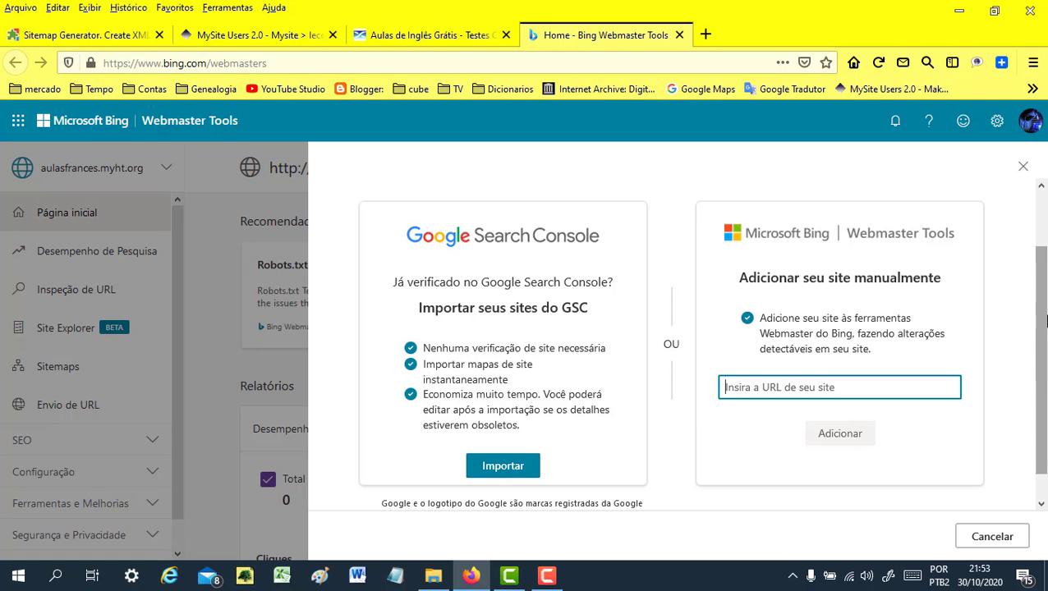
pyautogui.moveTo(1045, 356)
pyautogui.mouseDown()
pyautogui.moveTo(1045, 317)
pyautogui.moveTo(1046, 359)
pyautogui.mouseUp()
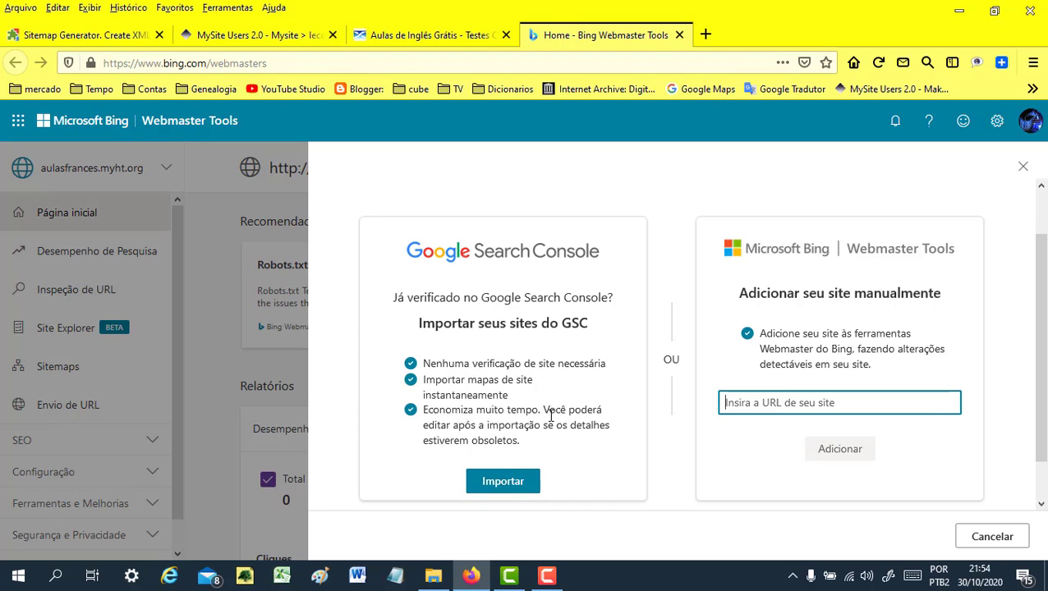
pyautogui.rightClick(735, 402)
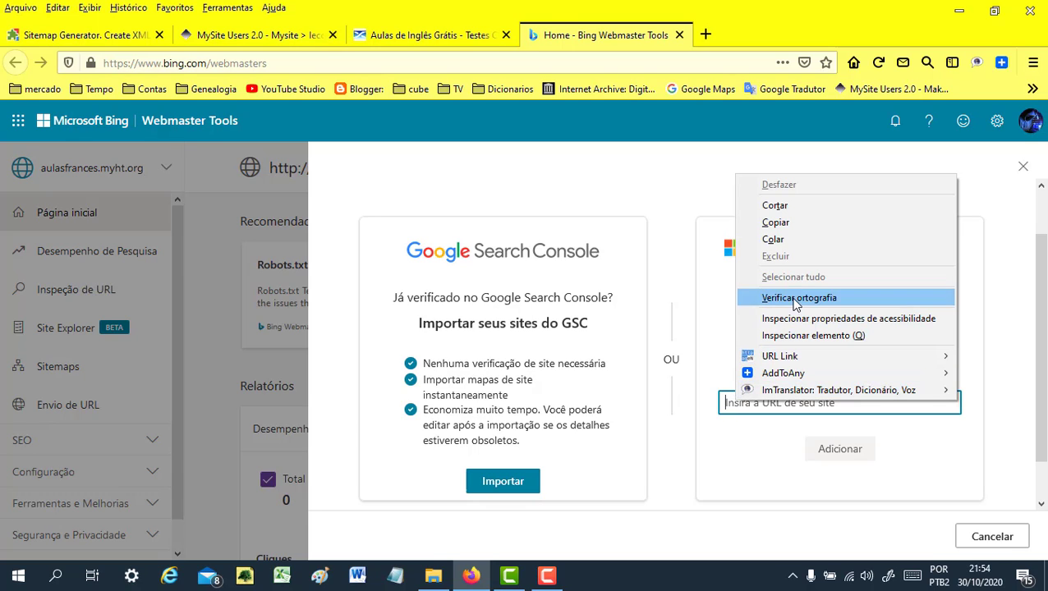
pyautogui.click(774, 239)
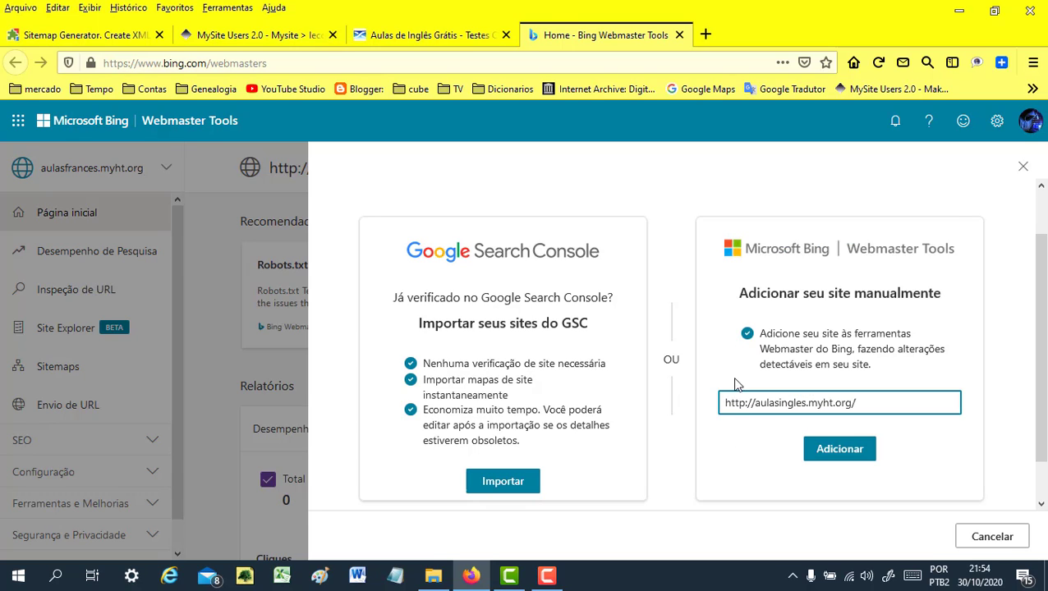
pyautogui.click(845, 463)
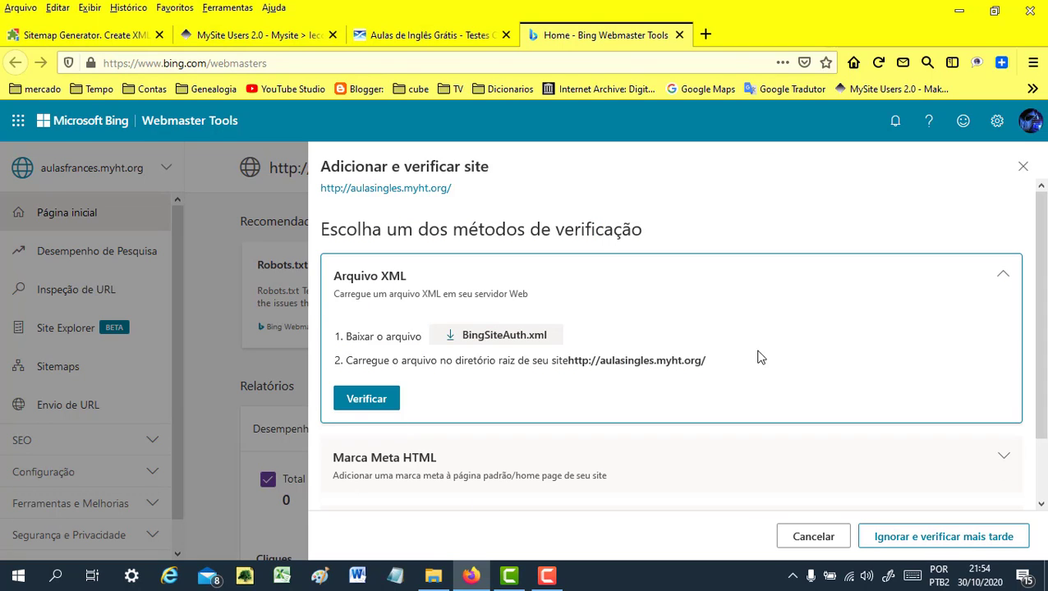
# Step: Download and save the BingSiteAuth.xml verification file offered under the XML file method
pyautogui.scroll(-1, 739, 355)
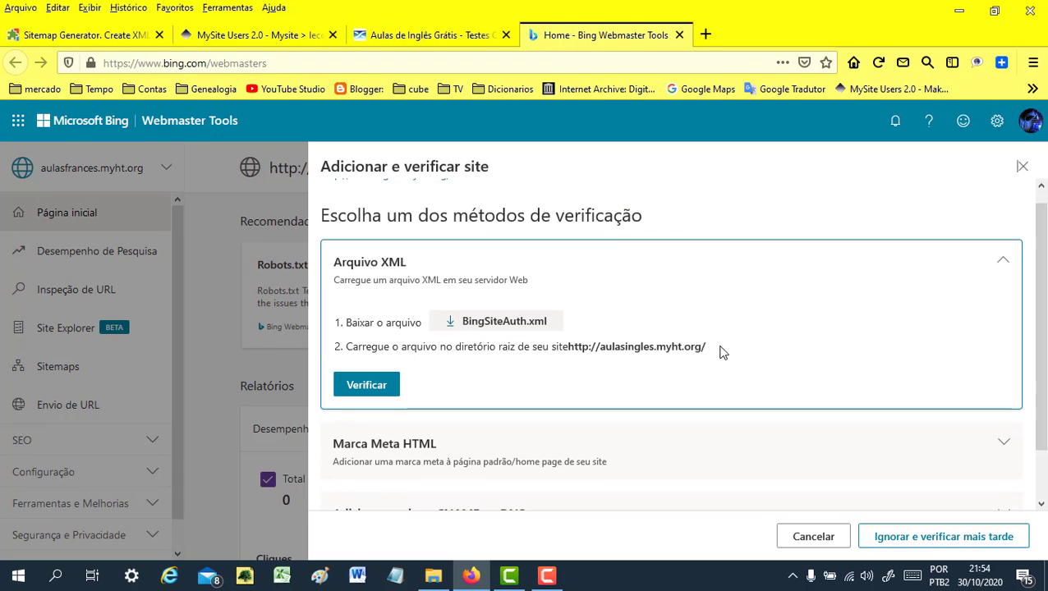
pyautogui.click(450, 331)
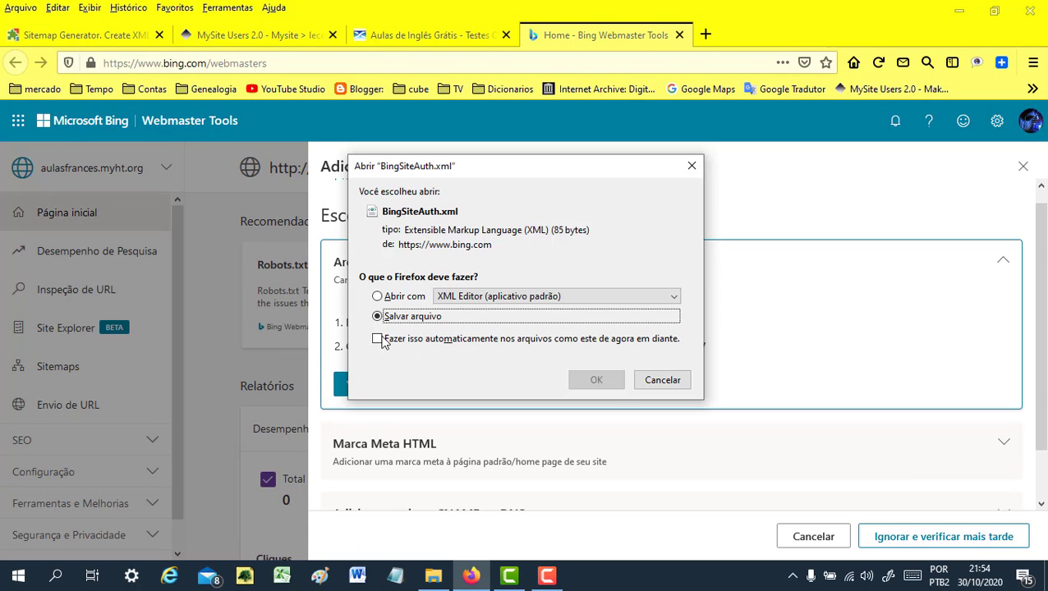
pyautogui.click(611, 385)
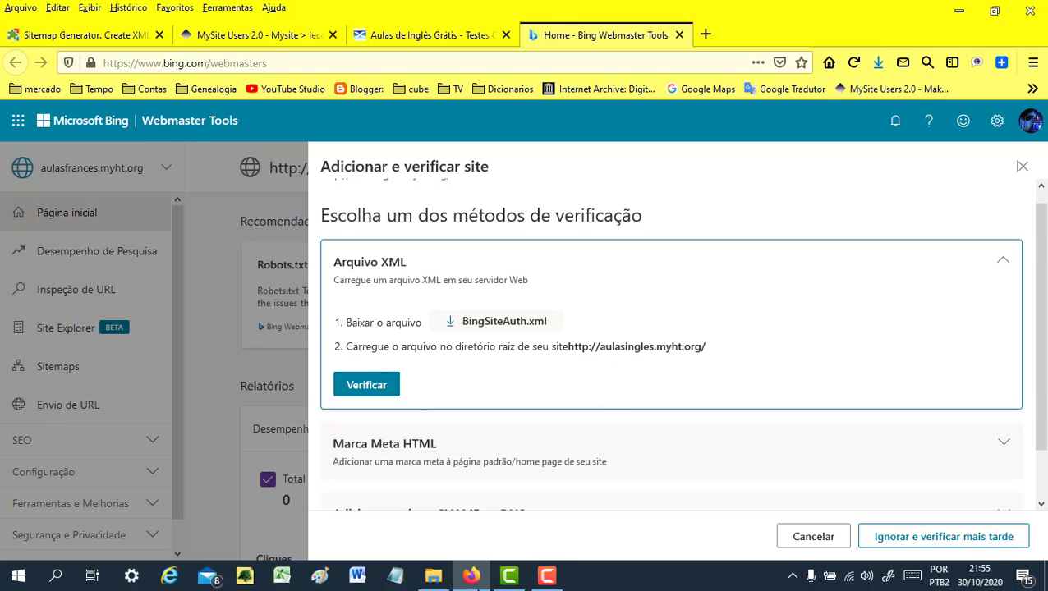
# Step: Open the html folder of aulasingles.myht.org in the MySite hosting file manager
pyautogui.click(243, 37)
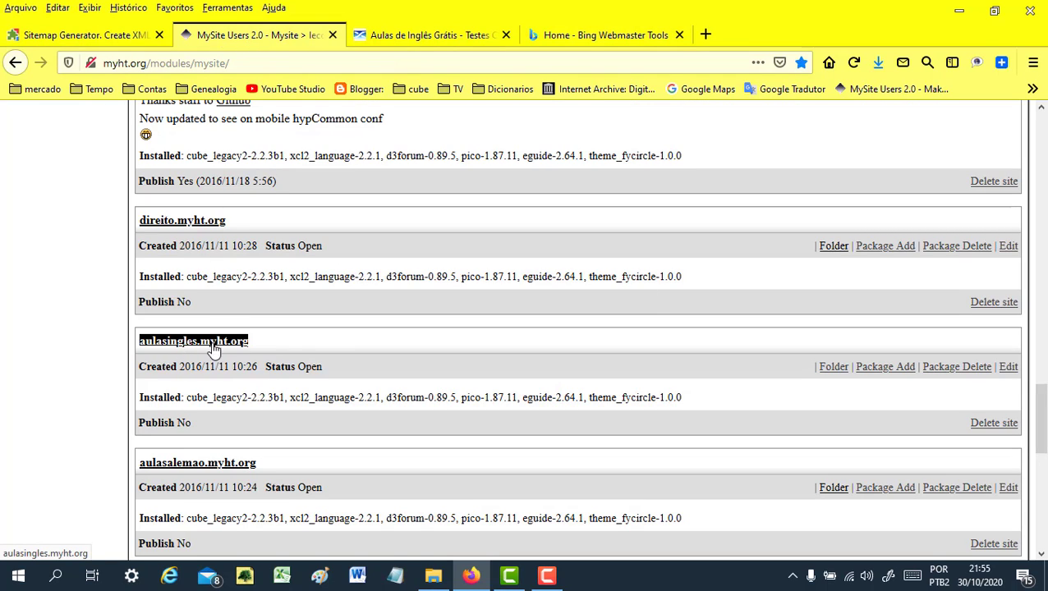
pyautogui.click(834, 367)
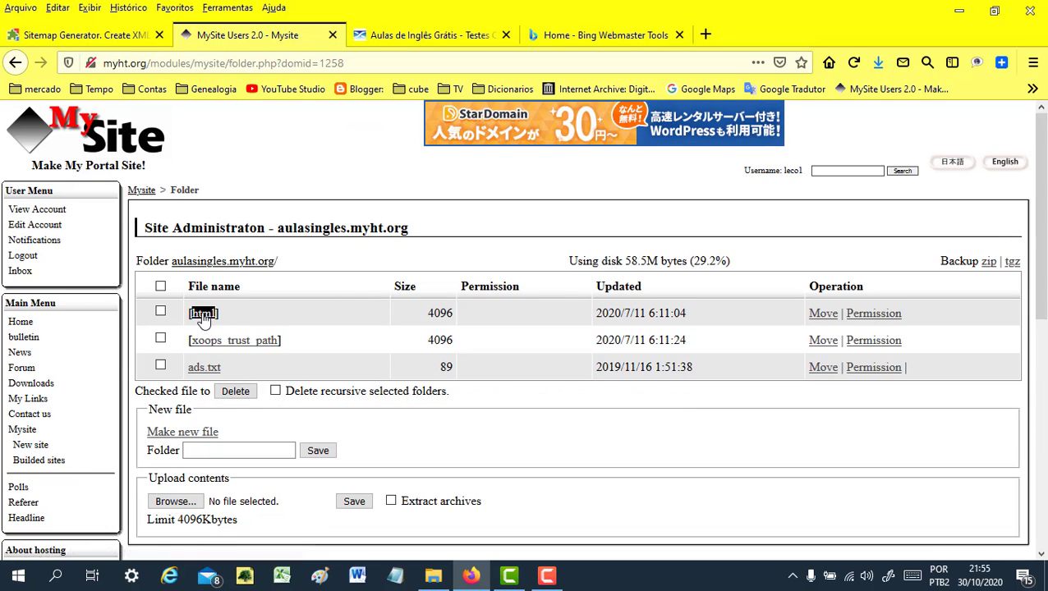
pyautogui.click(203, 316)
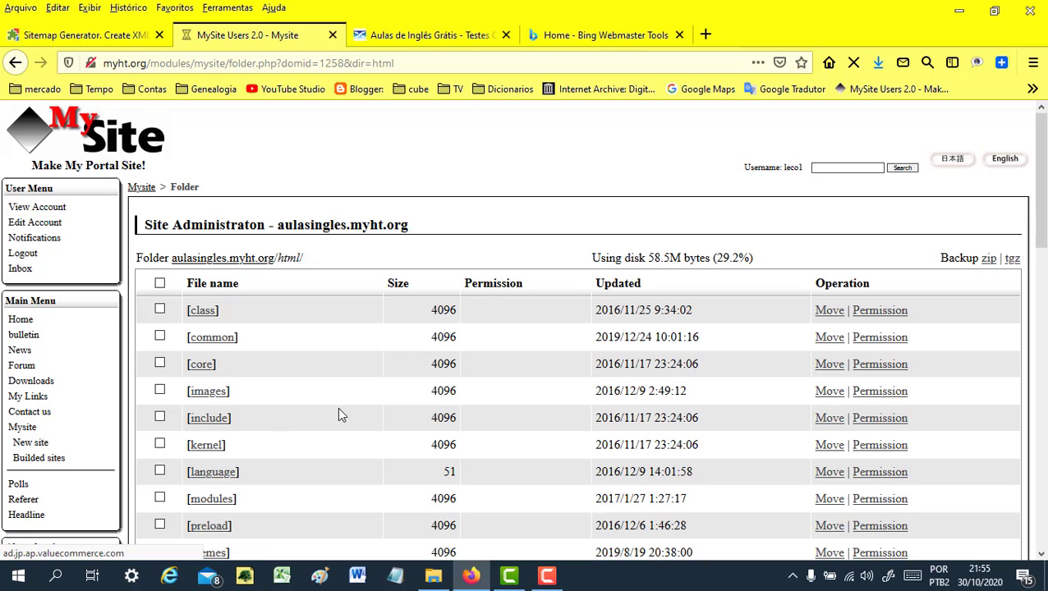
# Step: Upload BingSiteAuth.xml from Downloads into the site's html folder
pyautogui.scroll(-15, 338, 407)
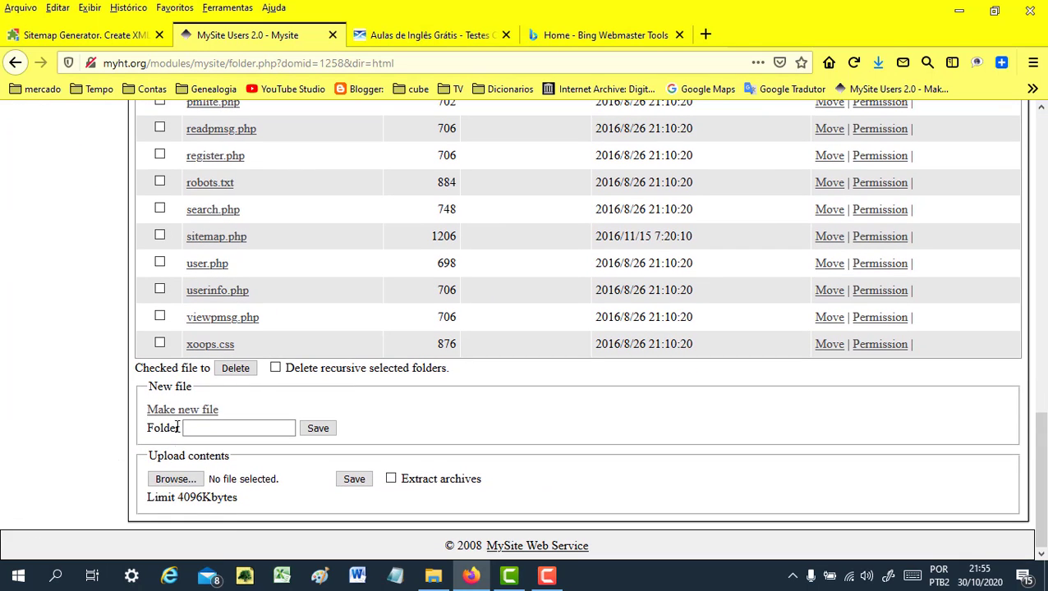
pyautogui.click(177, 480)
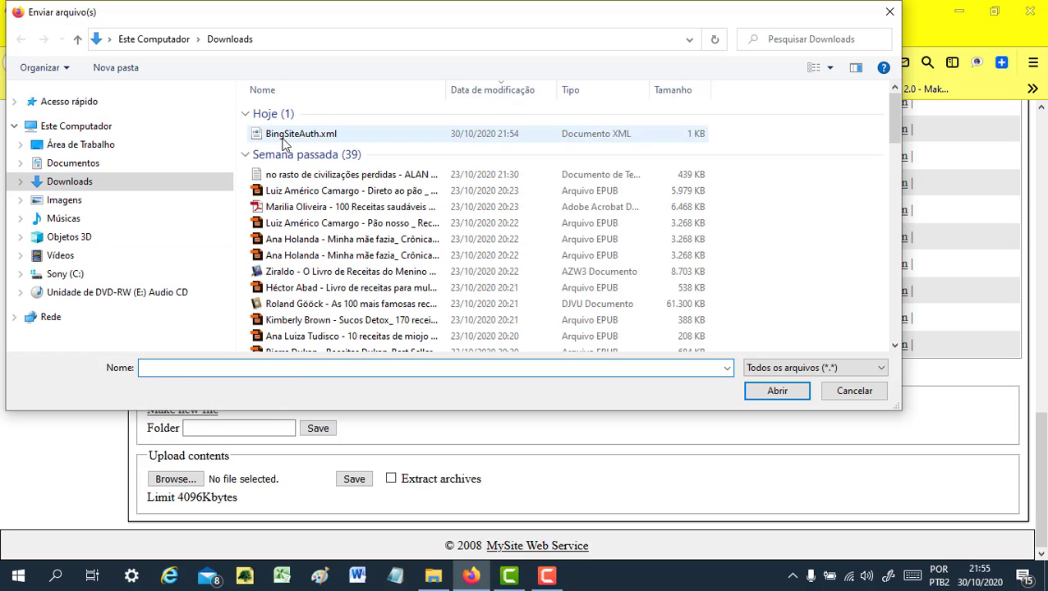
pyautogui.click(289, 140)
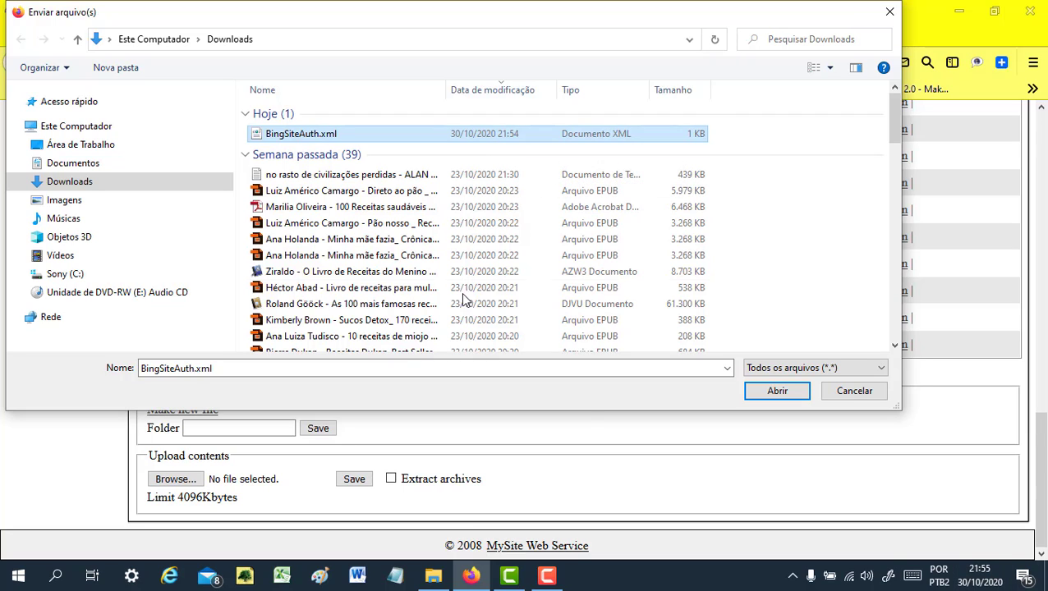
pyautogui.doubleClick(311, 136)
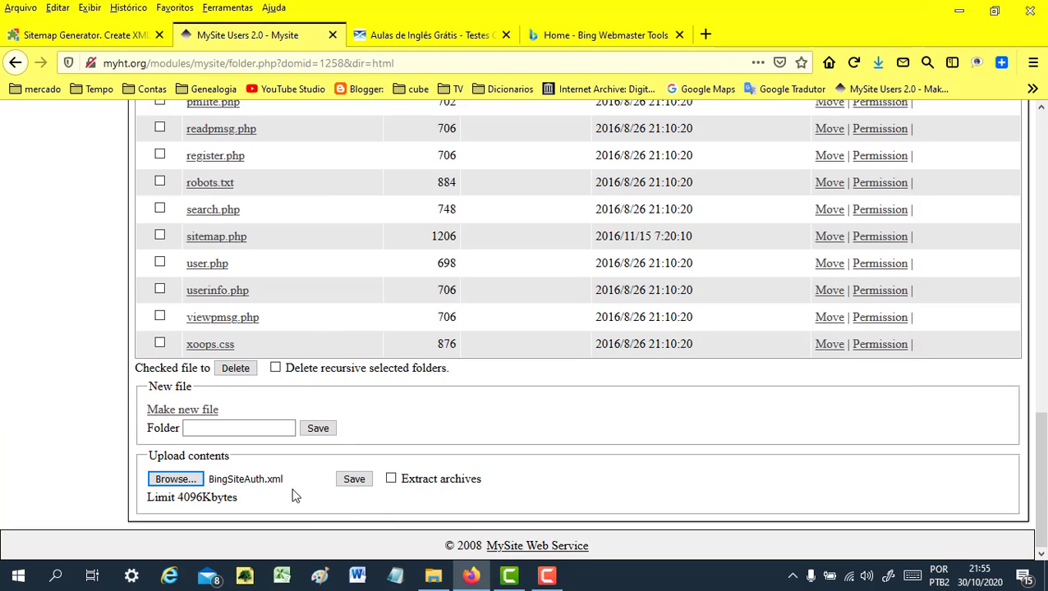
pyautogui.click(354, 479)
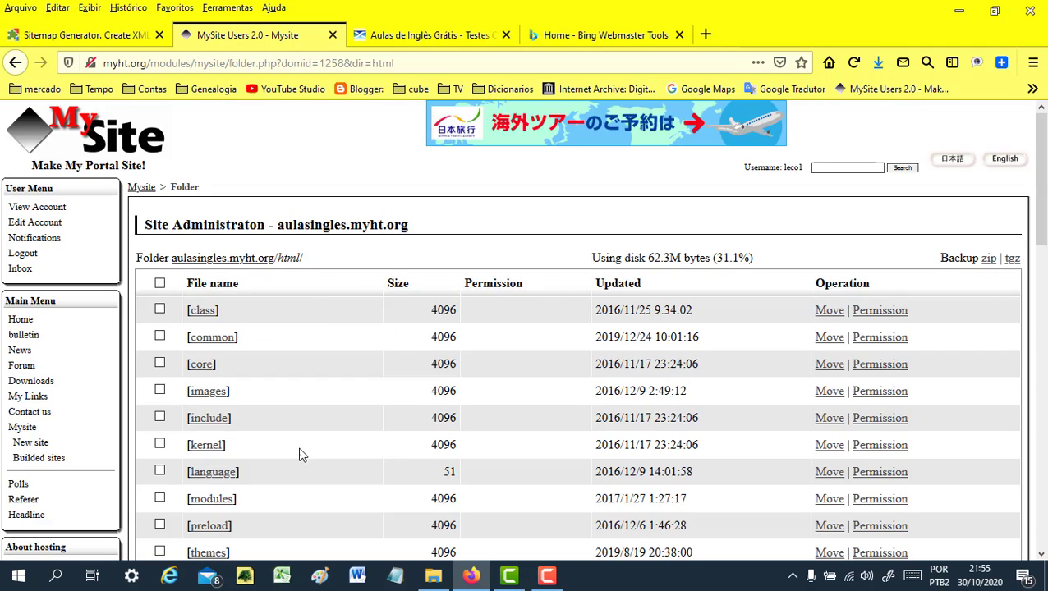
# Step: Check the uploaded BingSiteAuth.xml and its content, and return to the html folder listing
pyautogui.scroll(-10, 300, 454)
pyautogui.doubleClick(250, 140)
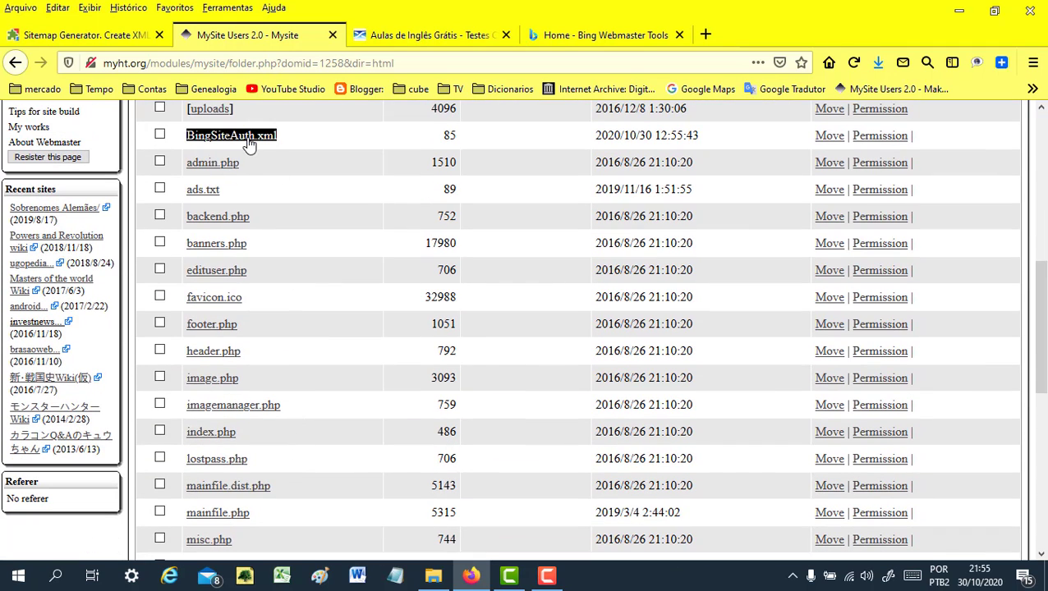
pyautogui.click(248, 140)
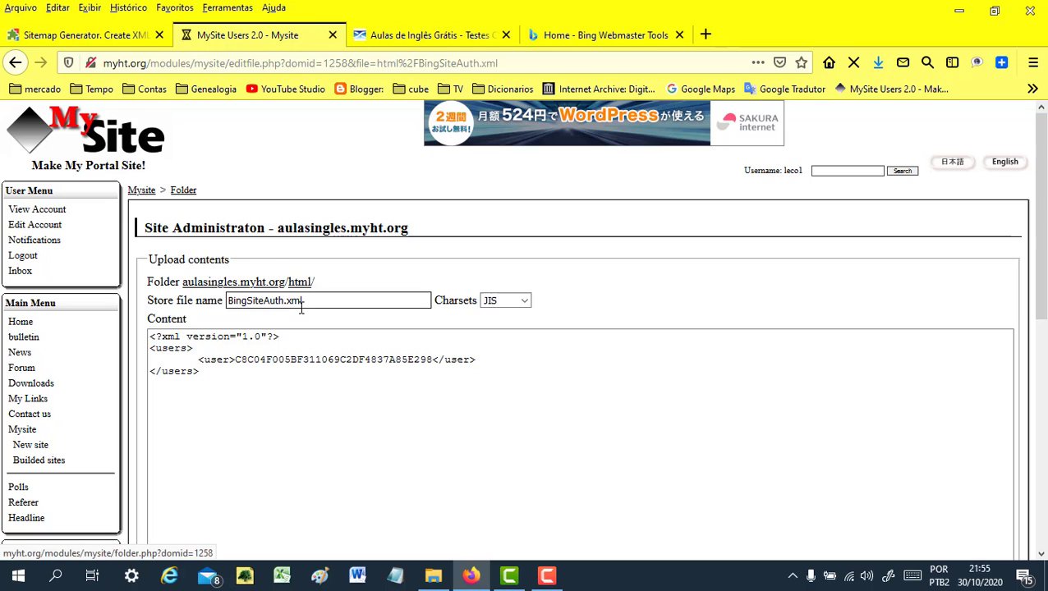
pyautogui.click(205, 365)
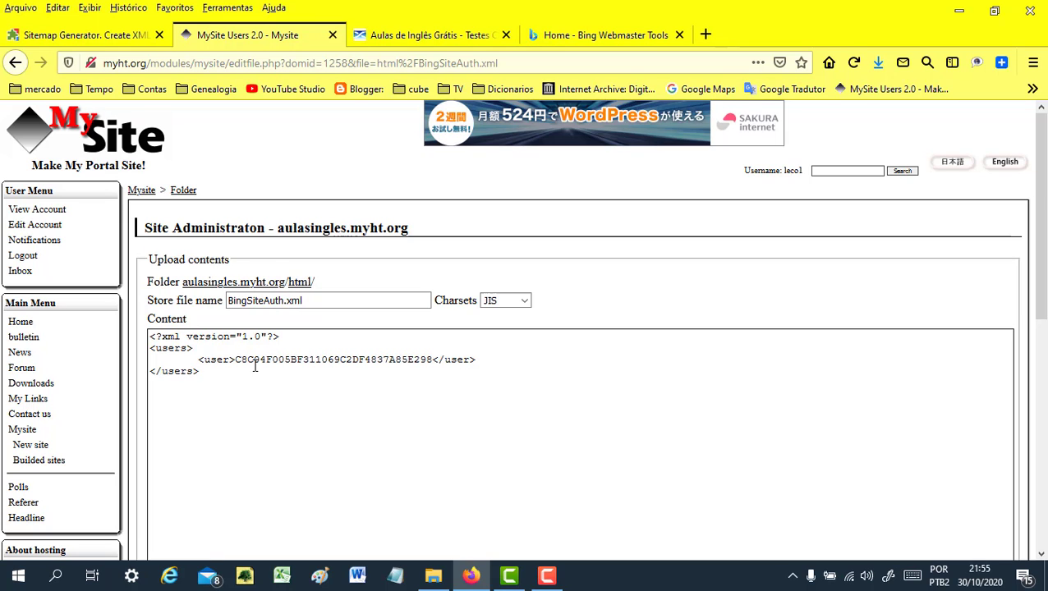
pyautogui.click(15, 64)
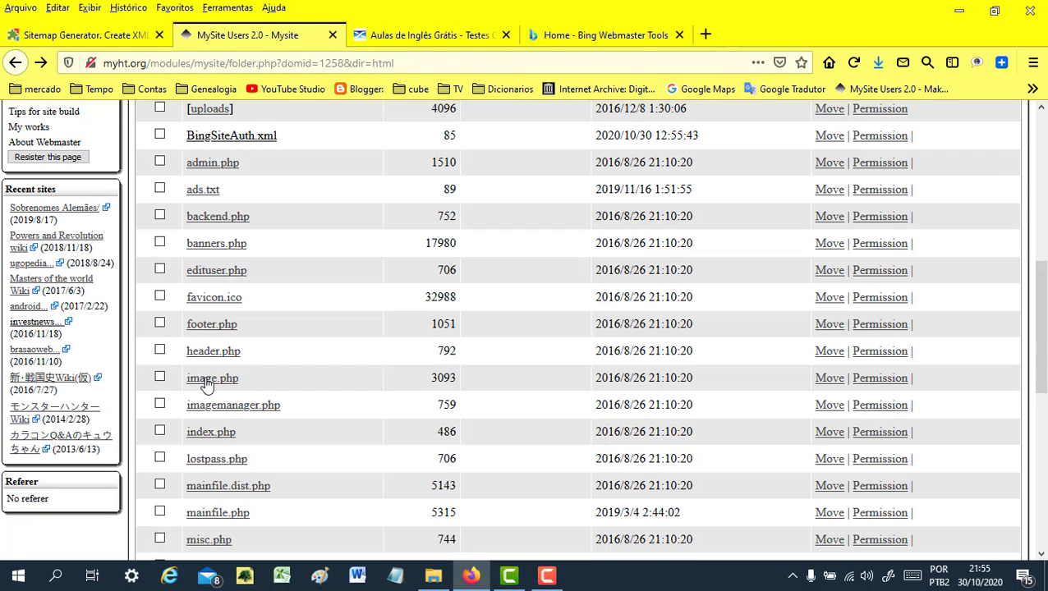
pyautogui.scroll(5, 238, 379)
pyautogui.scroll(-2, 250, 387)
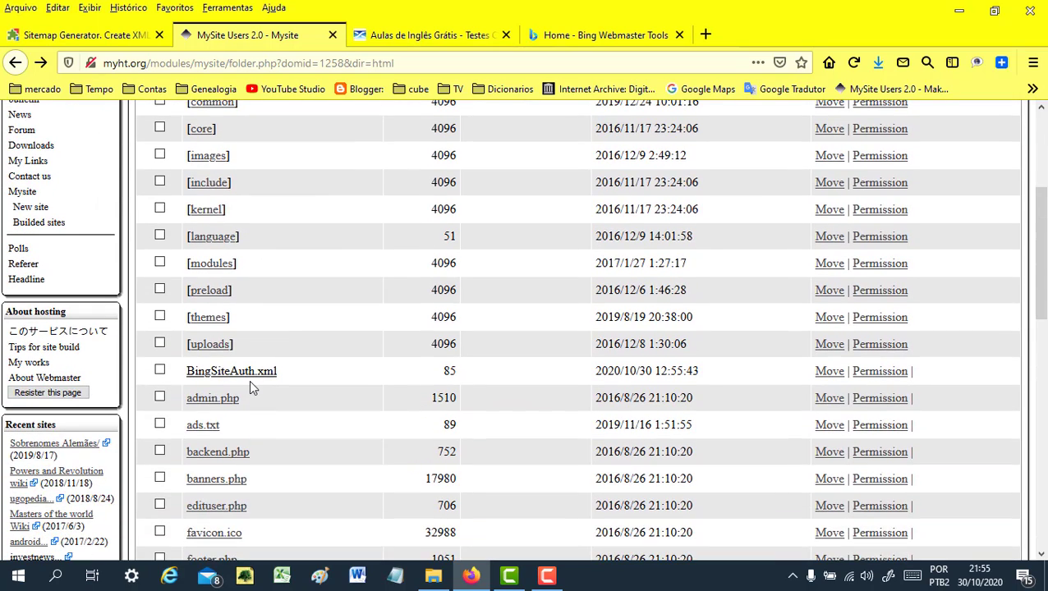
pyautogui.scroll(3, 255, 386)
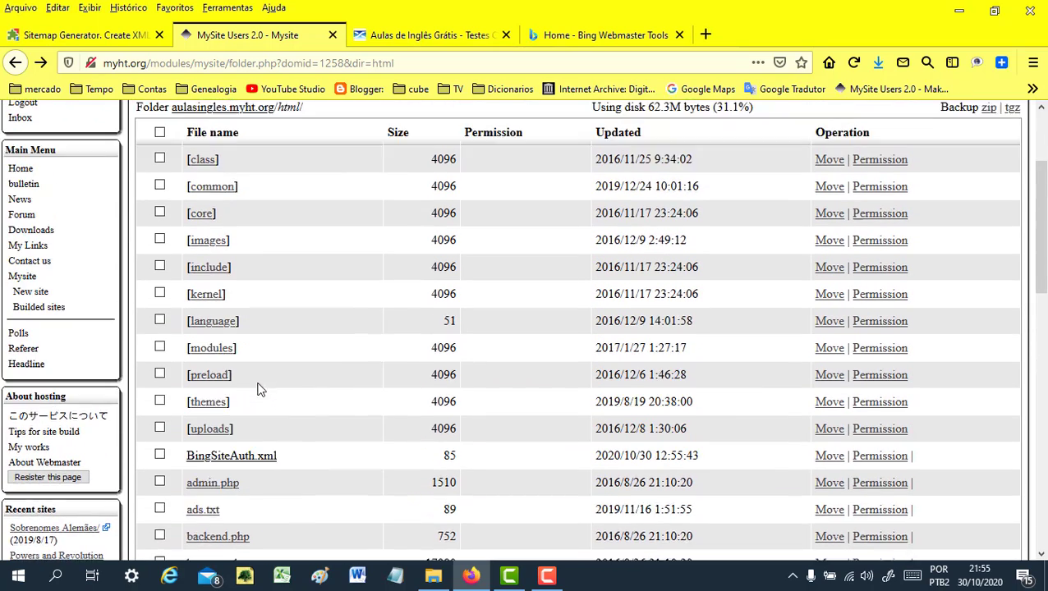
pyautogui.click(181, 192)
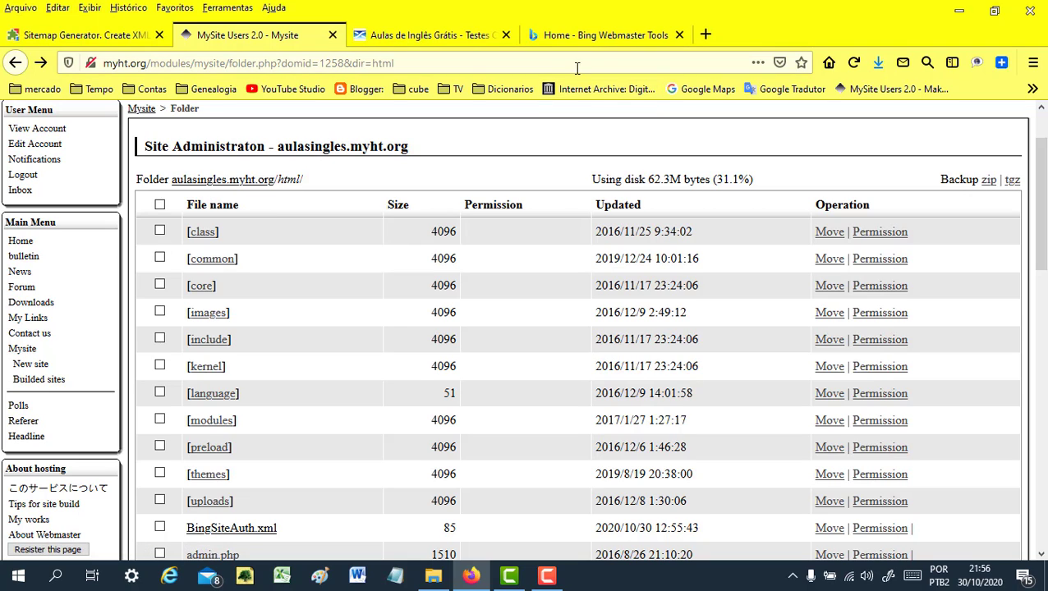
# Step: Verify aulasingles.myht.org in Bing Webmaster Tools with the XML file method and finish adding the site
pyautogui.click(588, 40)
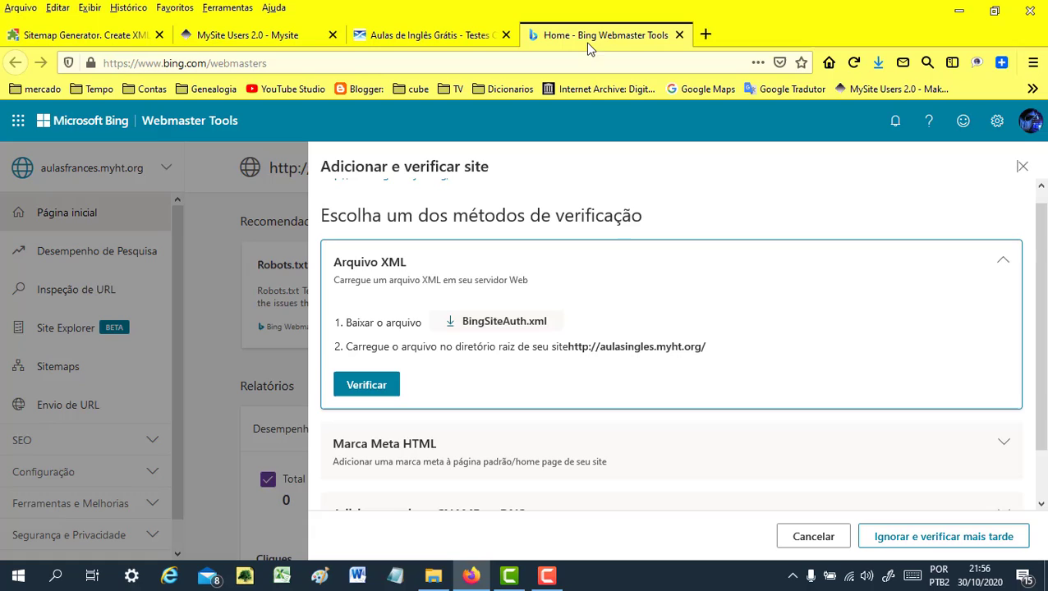
pyautogui.click(365, 386)
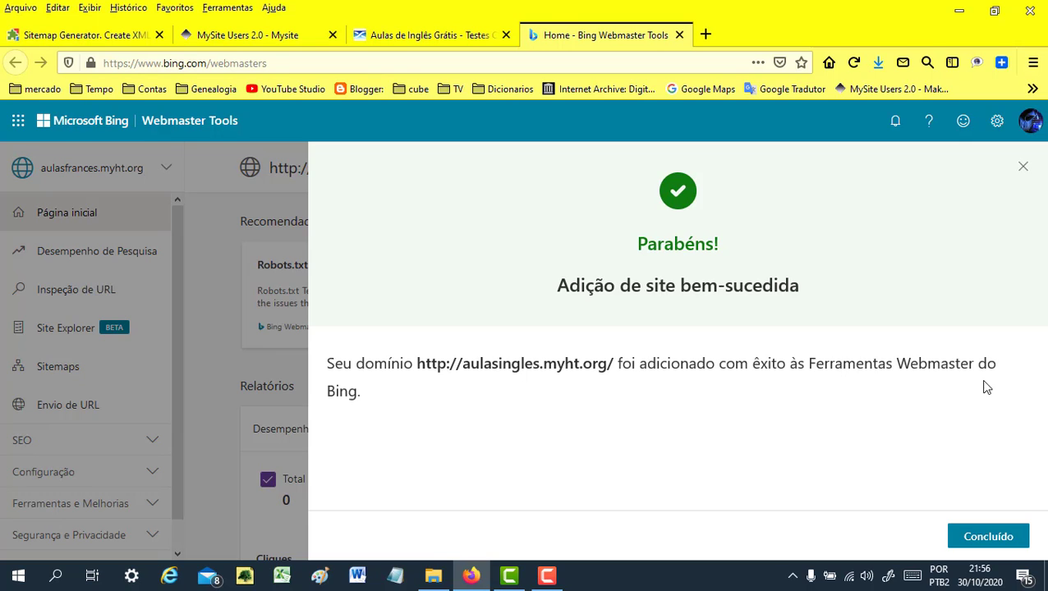
pyautogui.click(988, 538)
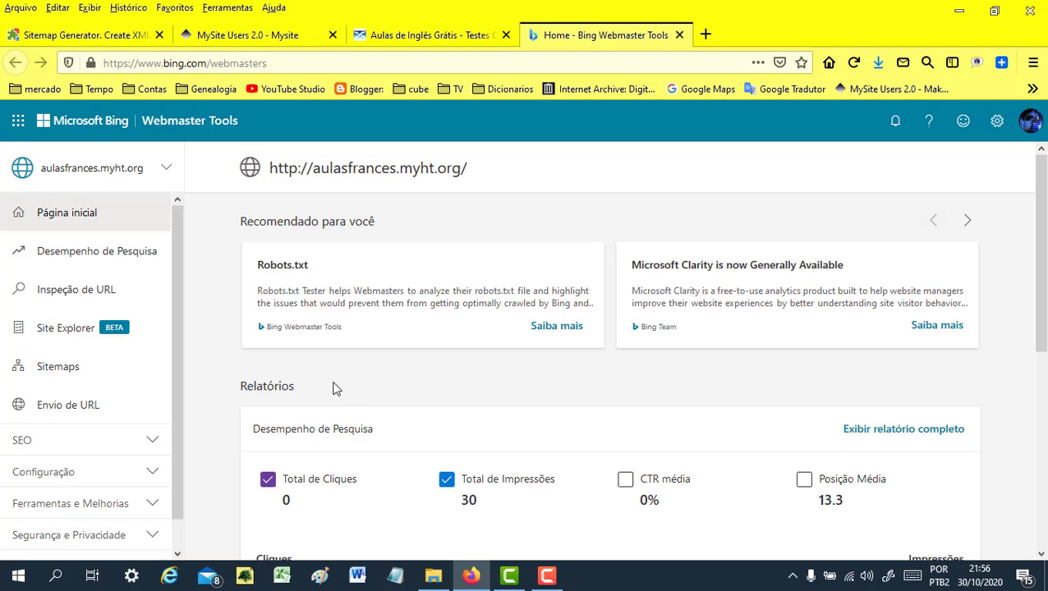
# Step: Switch Webmaster Tools to the aulasingles.myht.org site and open its sitemap submission form
pyautogui.scroll(-1, 332, 390)
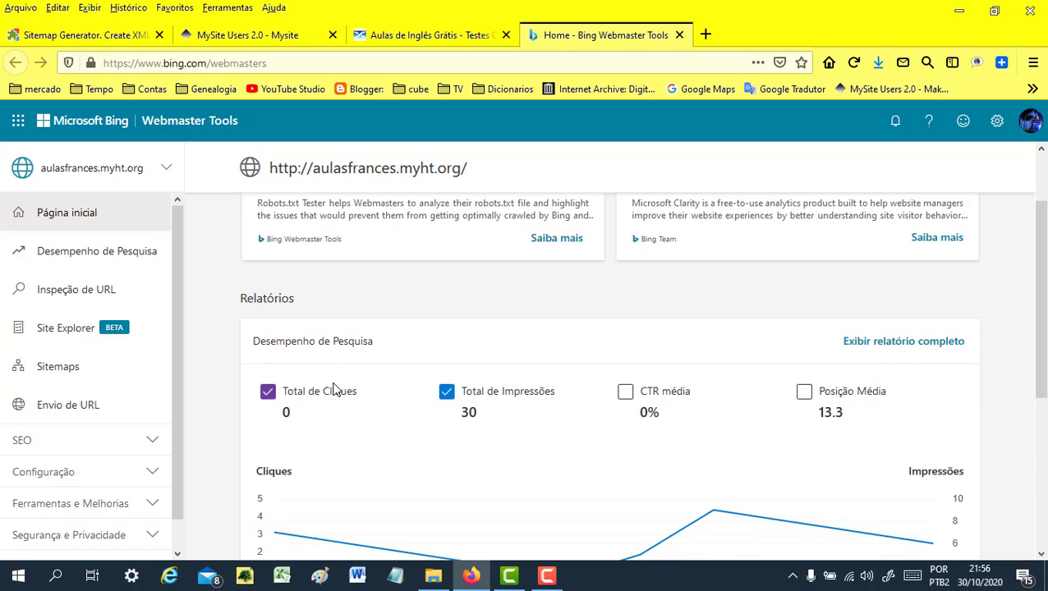
pyautogui.scroll(1, 334, 389)
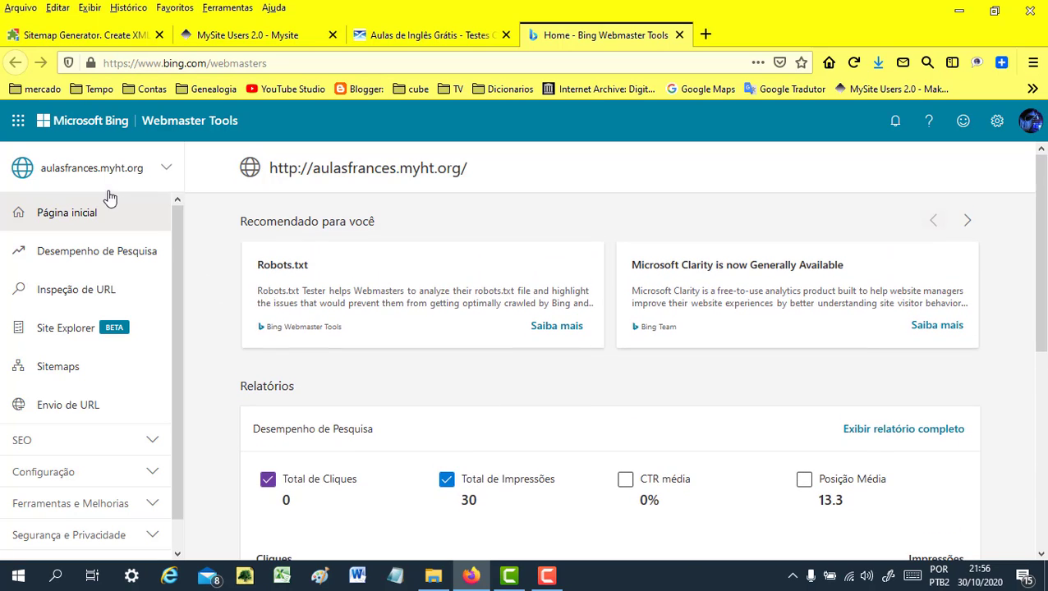
pyautogui.click(169, 170)
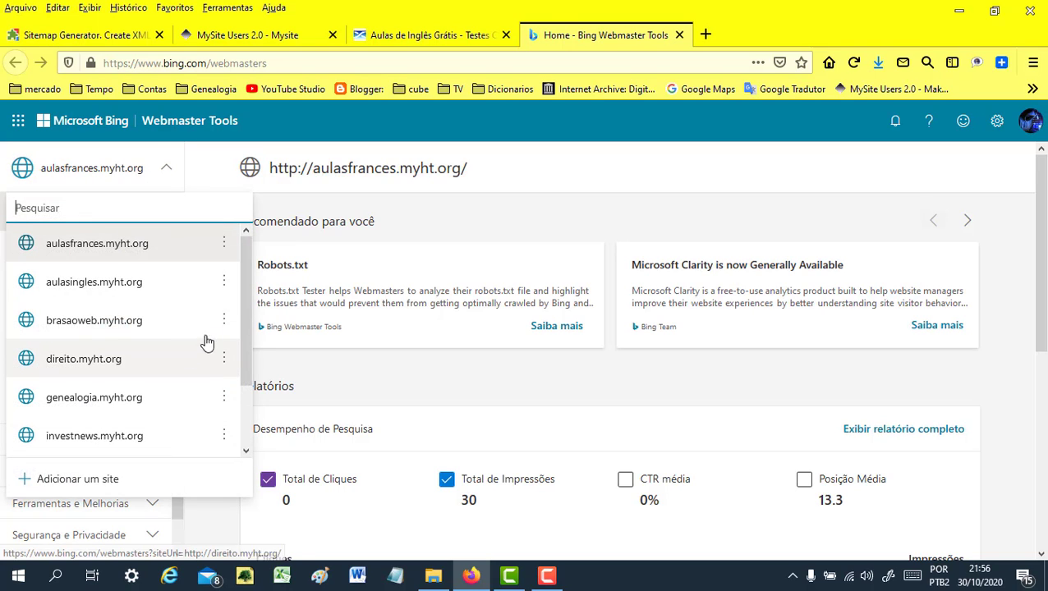
pyautogui.click(105, 294)
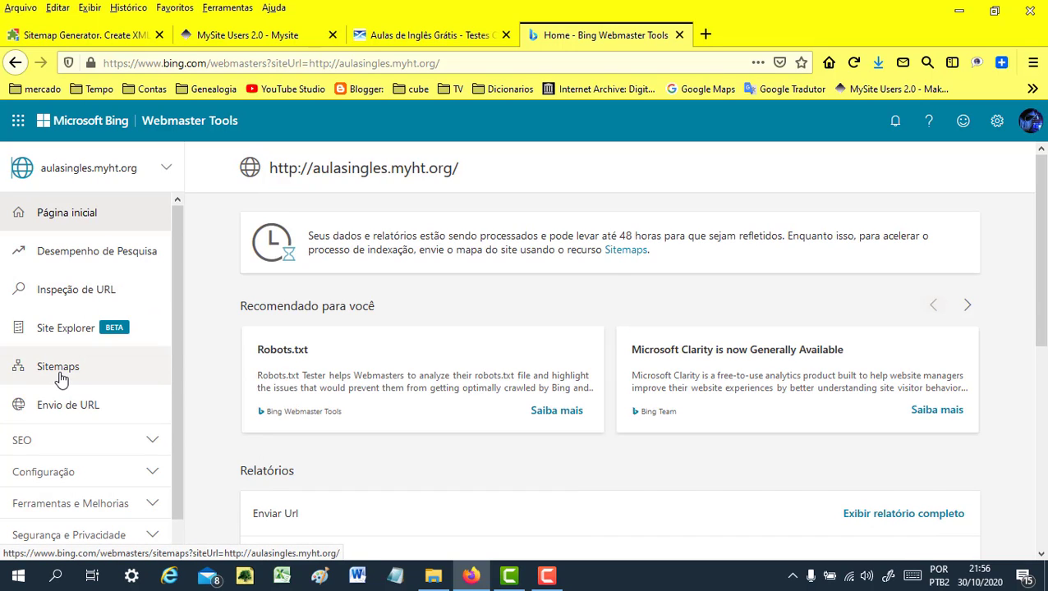
pyautogui.click(58, 367)
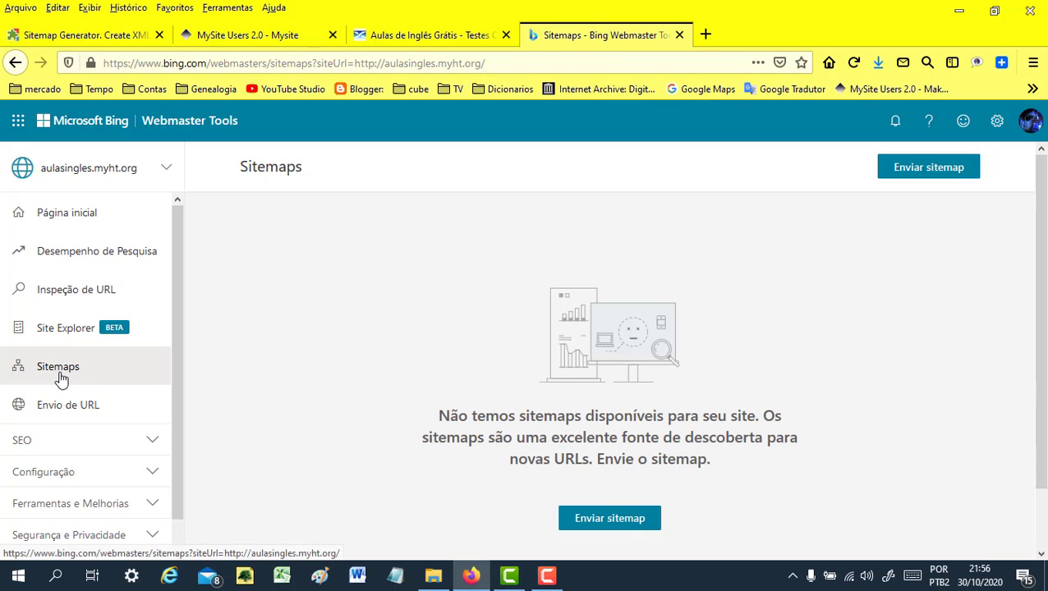
pyautogui.click(604, 526)
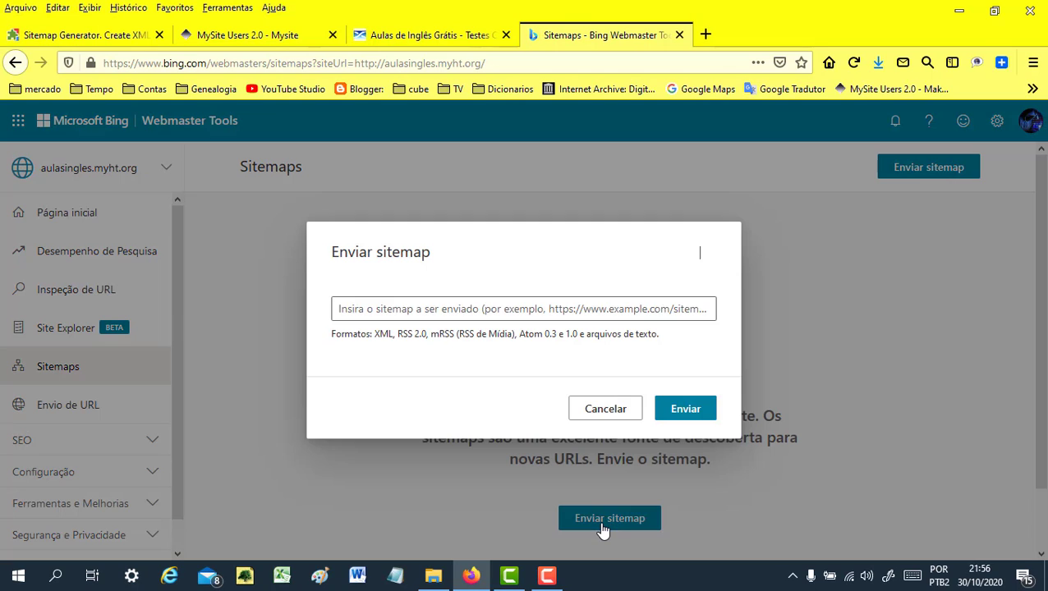
# Step: Copy the web address of aulasingles.myht.org from the open site page
pyautogui.click(382, 315)
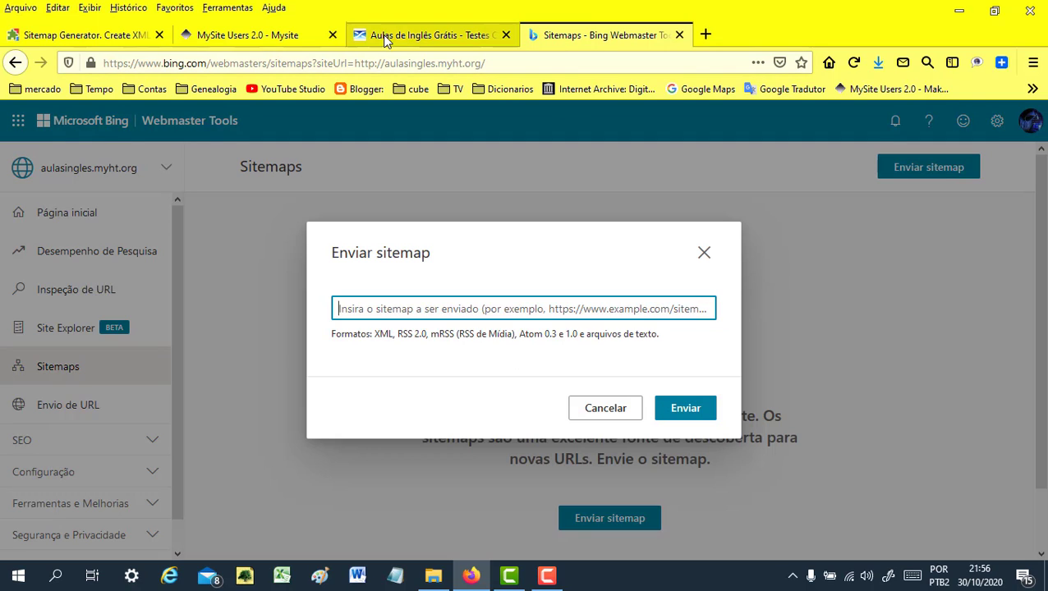
pyautogui.click(437, 36)
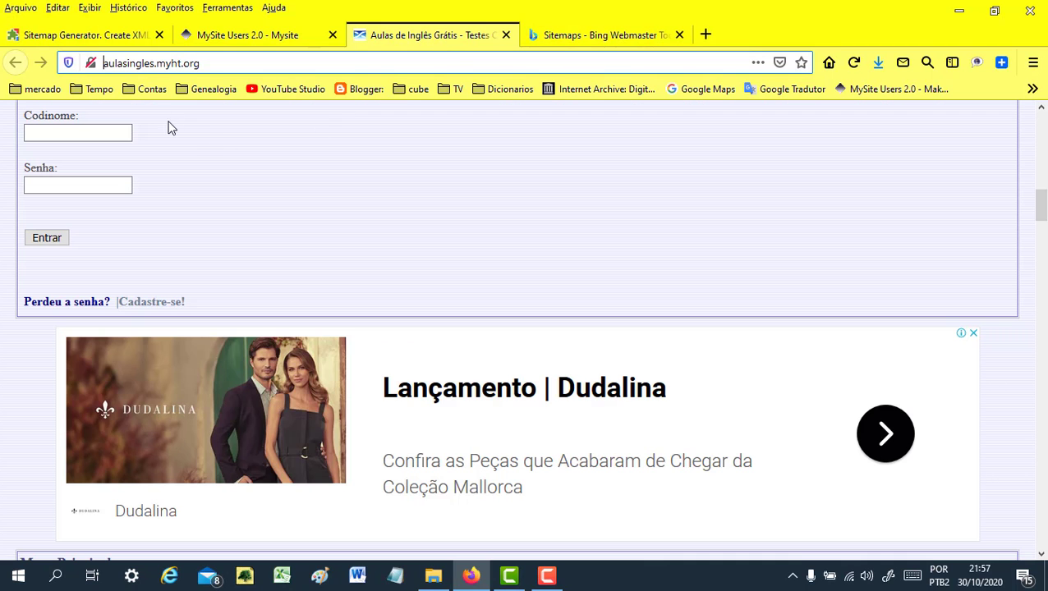
pyautogui.click(209, 68)
pyautogui.hotkey('ctrl', 'c')
pyautogui.rightClick(131, 66)
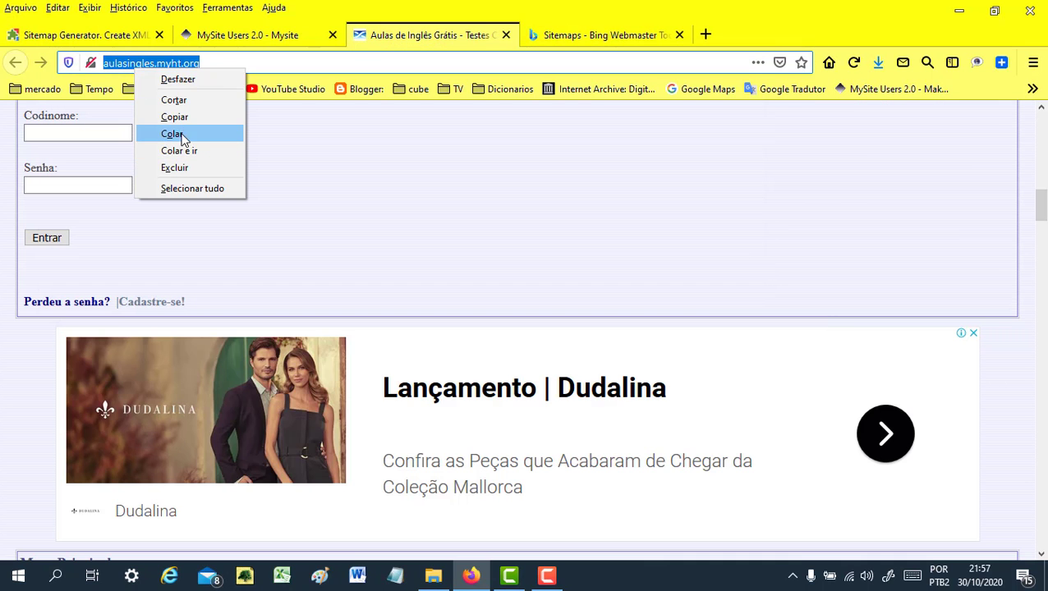
pyautogui.click(145, 113)
pyautogui.click(71, 36)
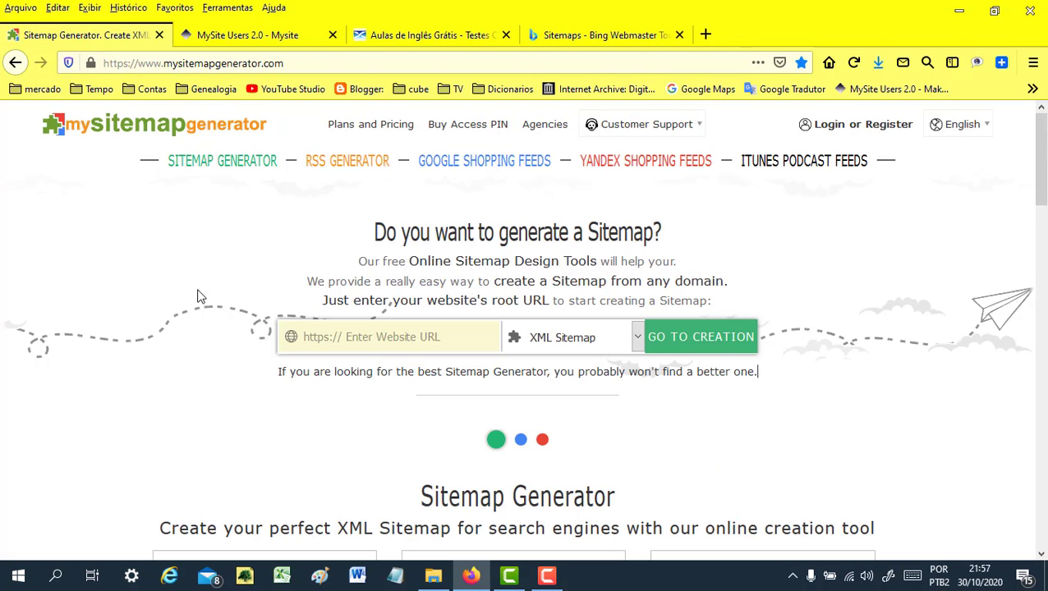
pyautogui.rightClick(321, 346)
pyautogui.click(359, 410)
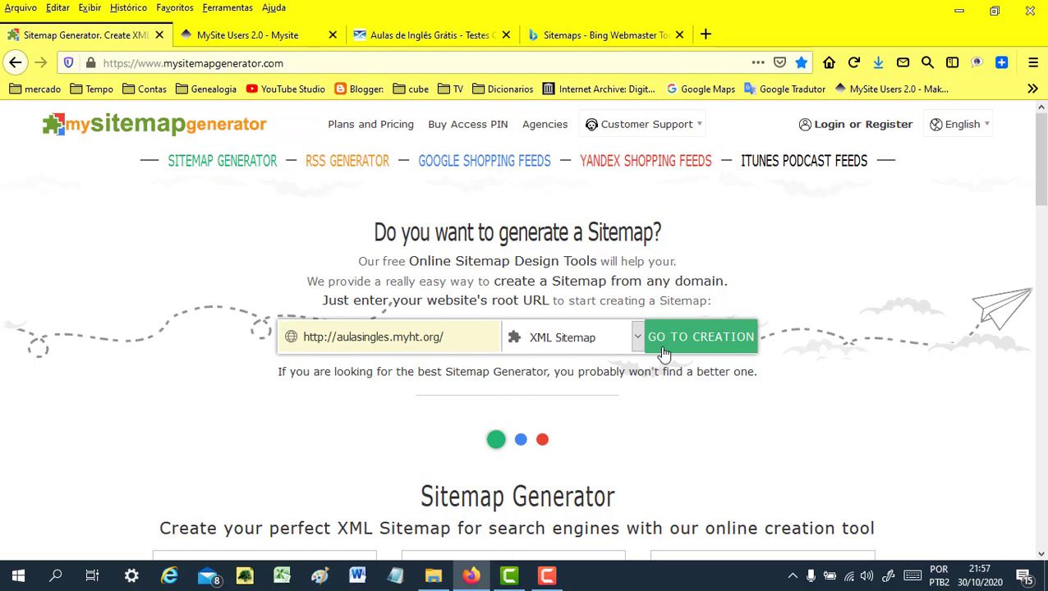
pyautogui.click(713, 352)
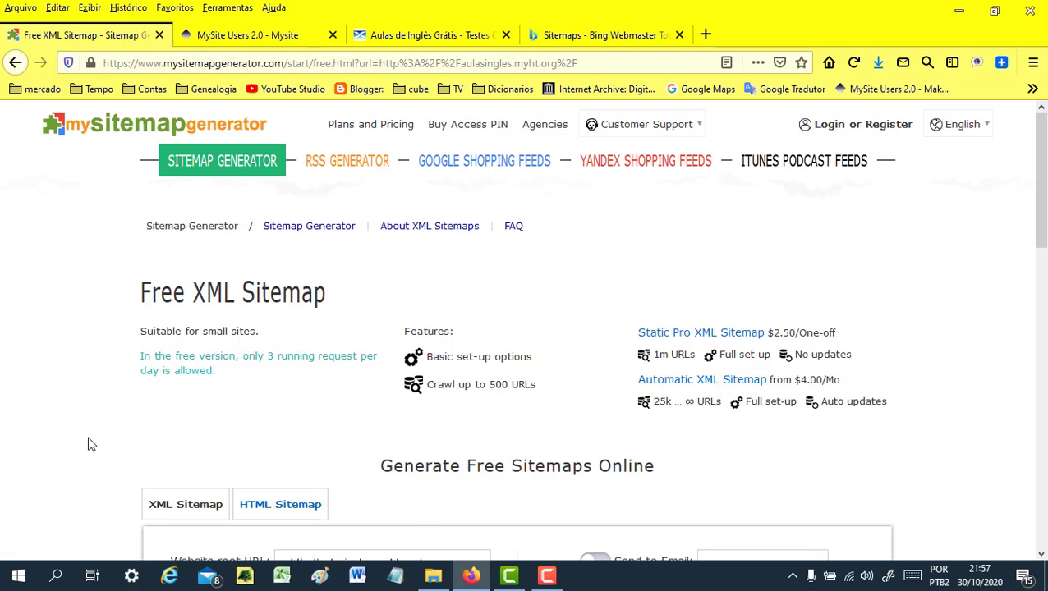
pyautogui.scroll(-3, 92, 444)
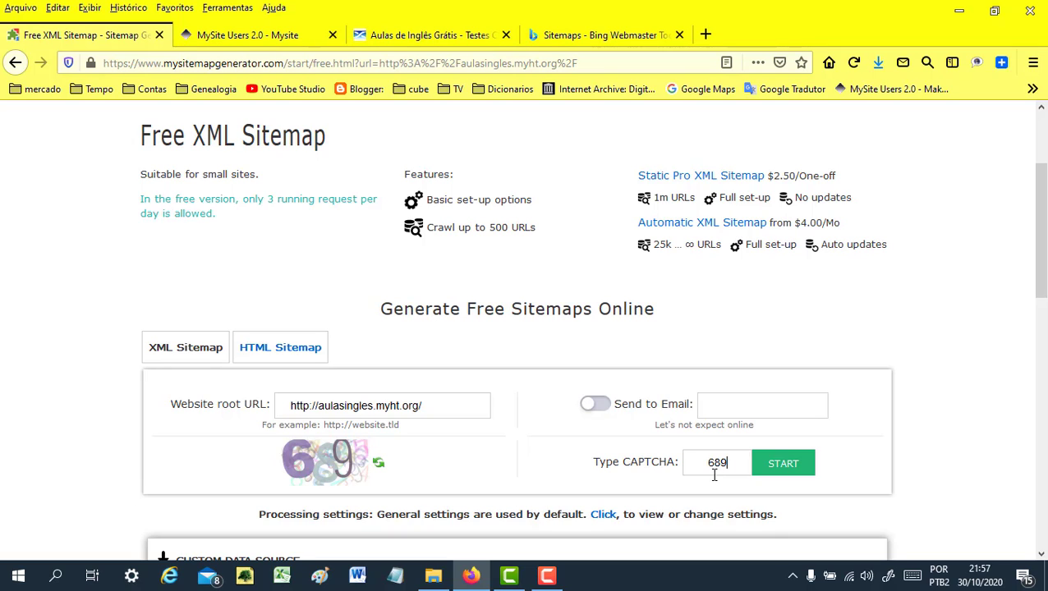
pyautogui.click(787, 465)
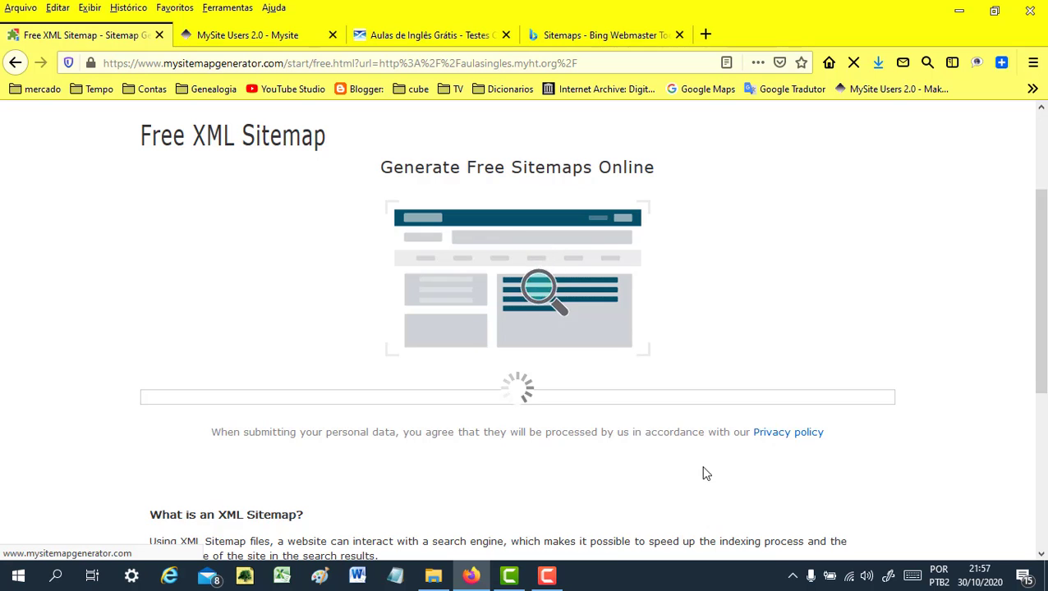
pyautogui.moveTo(1043, 339); pyautogui.dragTo(1045, 253)
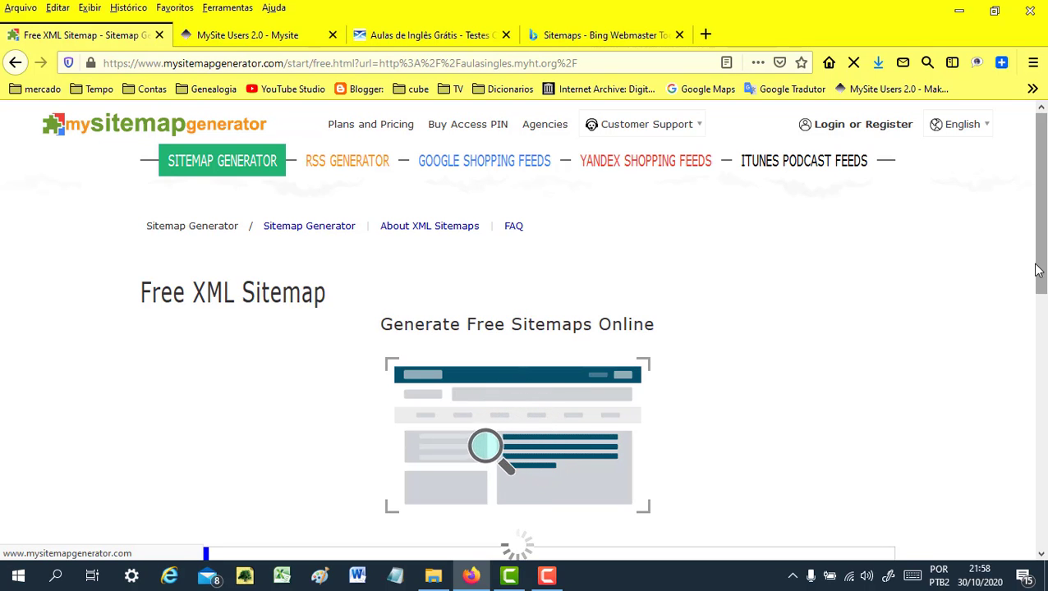
pyautogui.moveTo(1042, 182); pyautogui.dragTo(1042, 255)
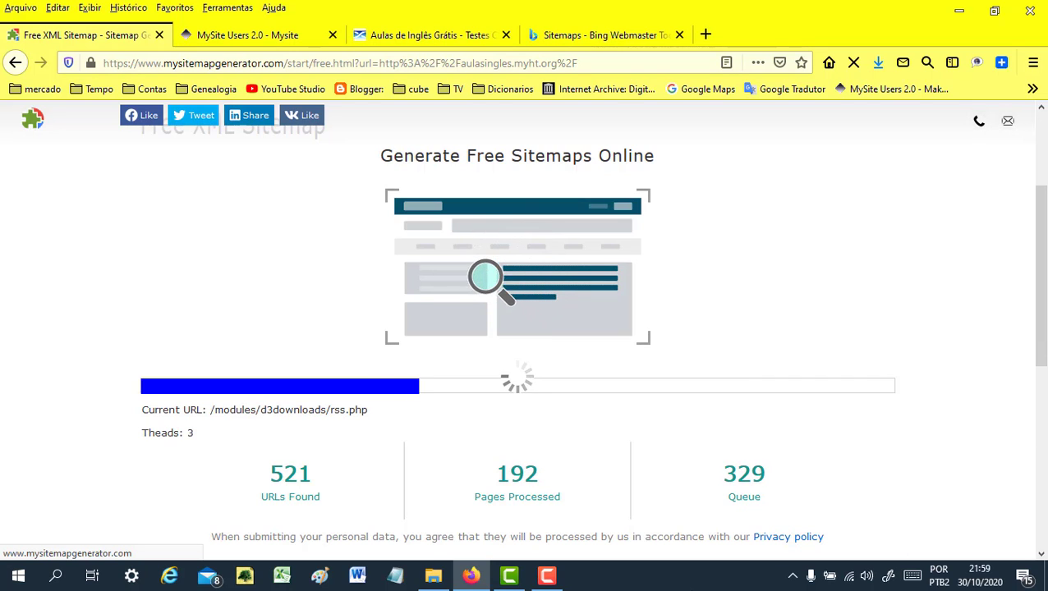
pyautogui.click(547, 577)
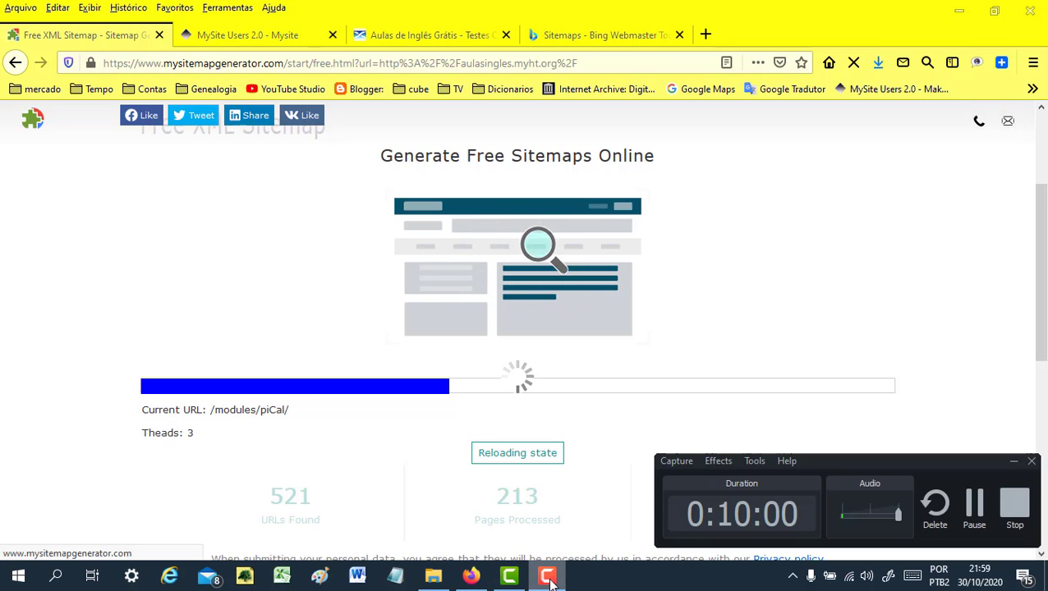
pyautogui.click(971, 521)
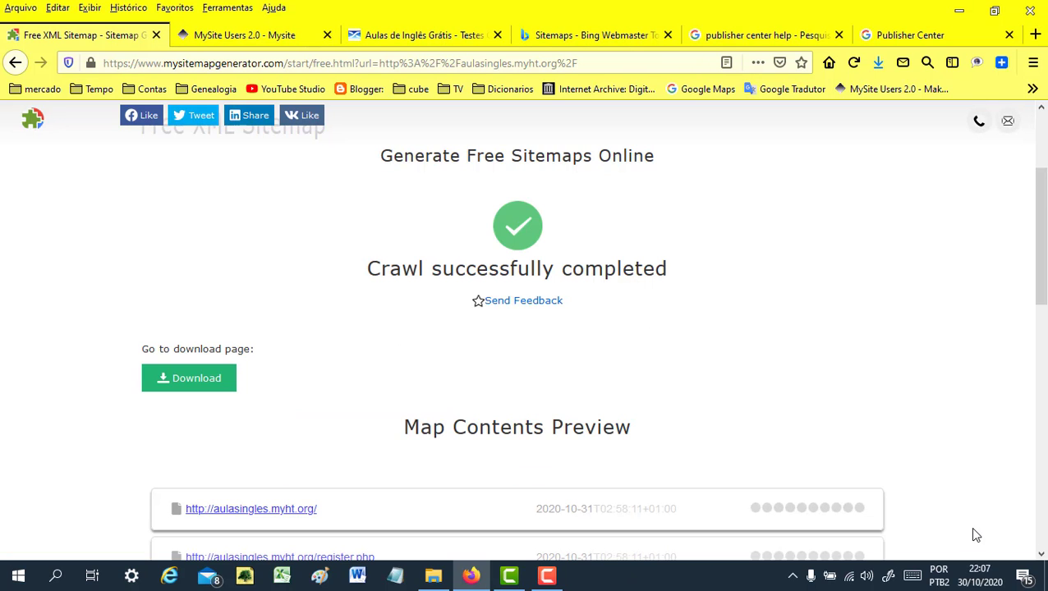
pyautogui.click(555, 581)
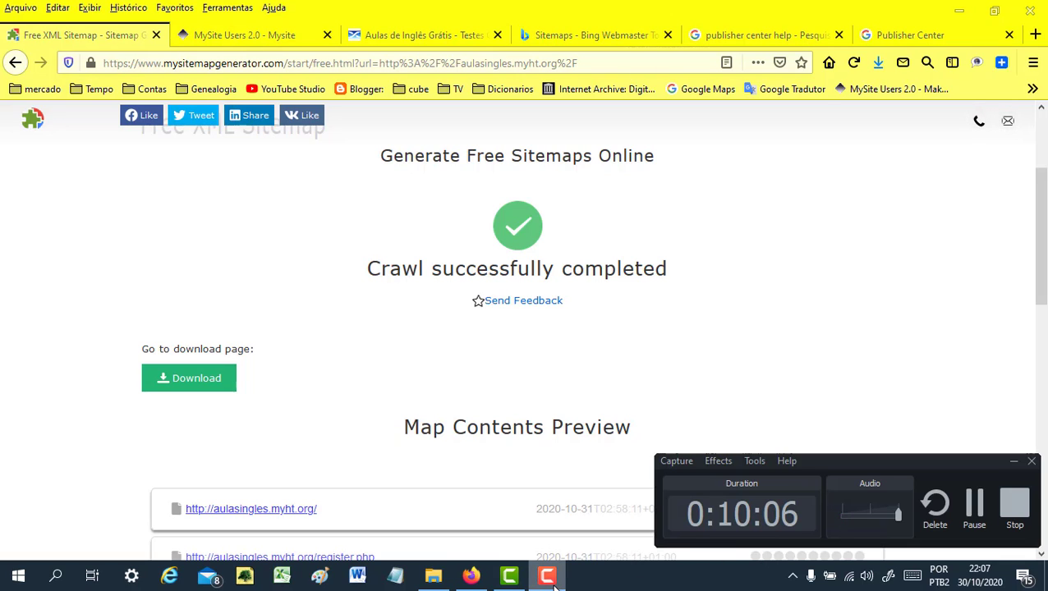
pyautogui.click(548, 577)
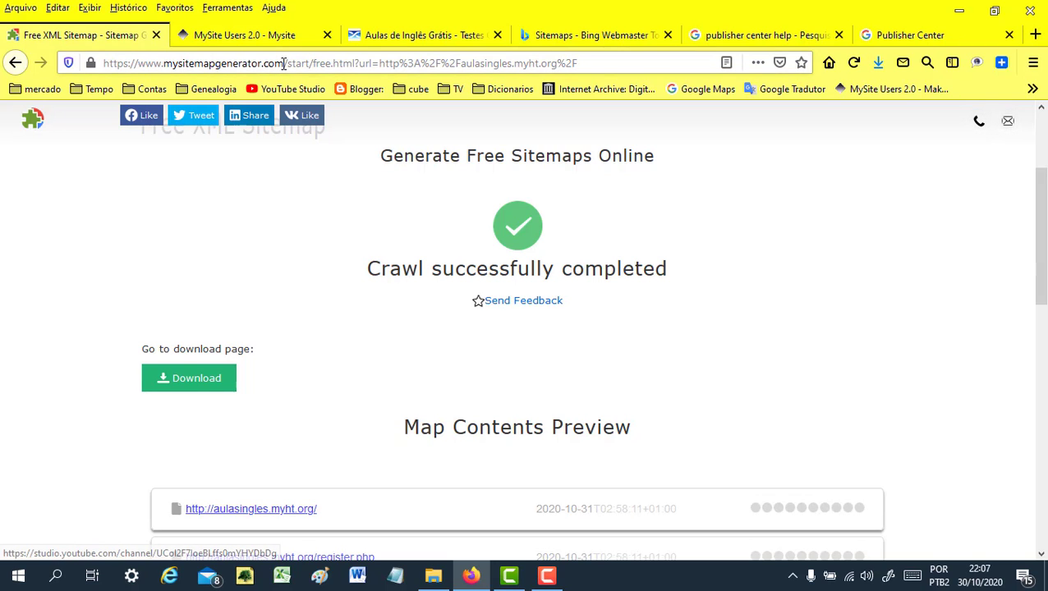
# Step: Download the generated sitemap file 2401153_521.xml and check it in the browser's list of downloads
pyautogui.scroll(2, 194, 303)
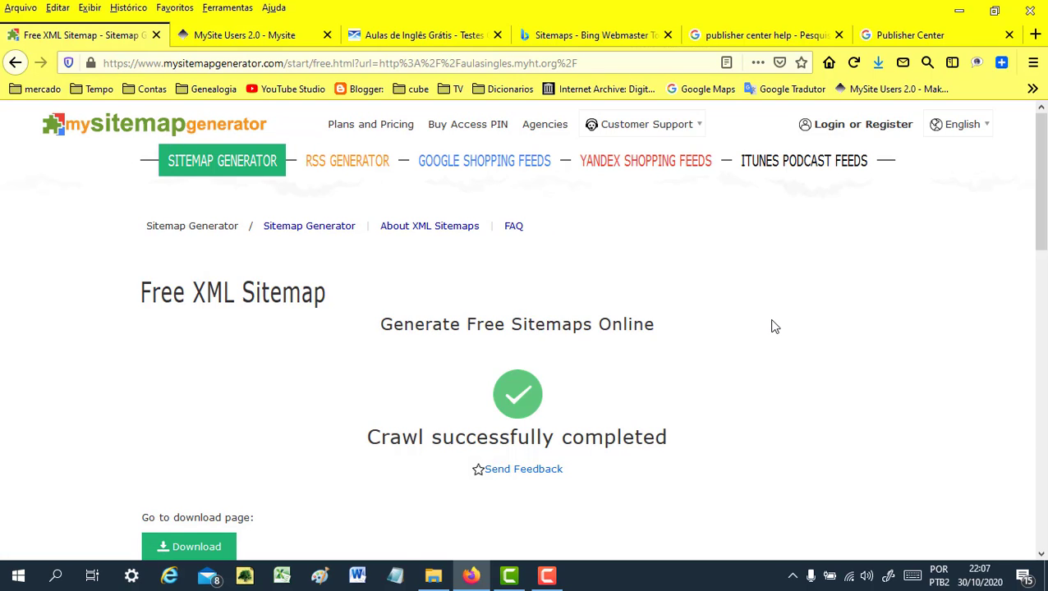
pyautogui.scroll(-2, 772, 326)
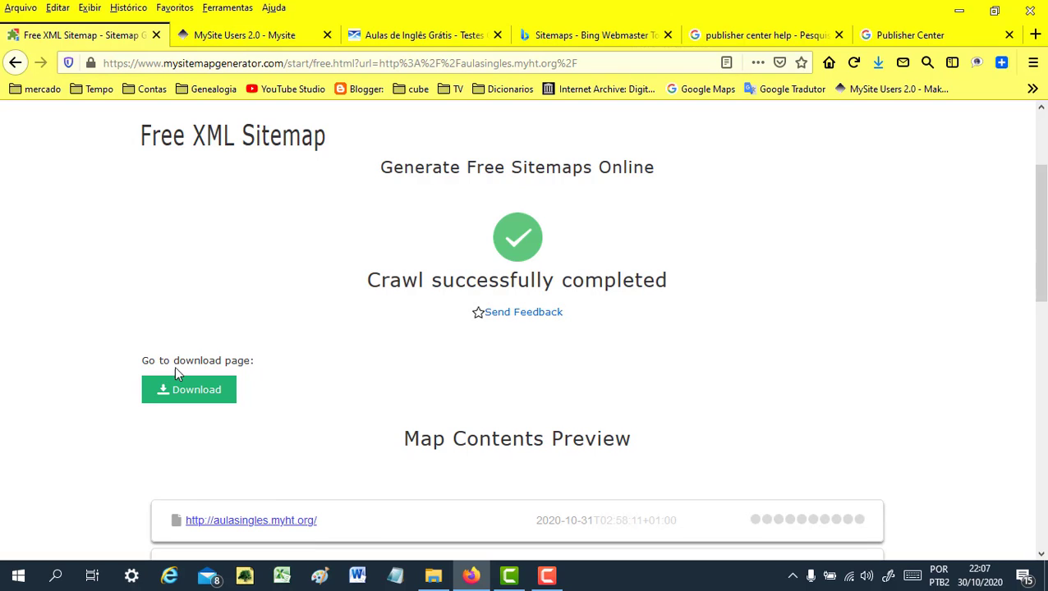
pyautogui.click(207, 401)
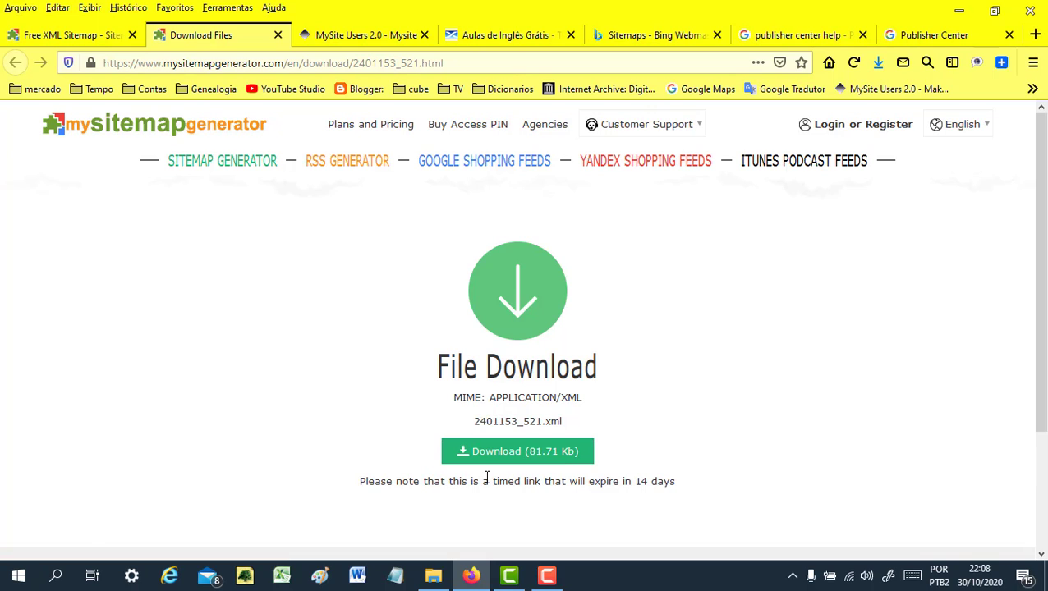
pyautogui.click(531, 464)
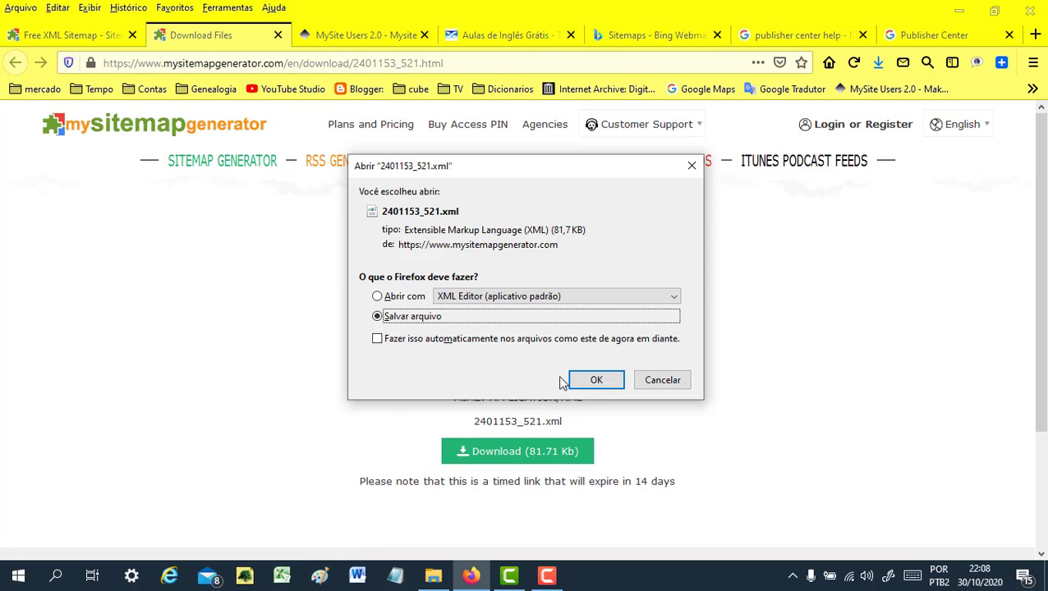
pyautogui.click(585, 381)
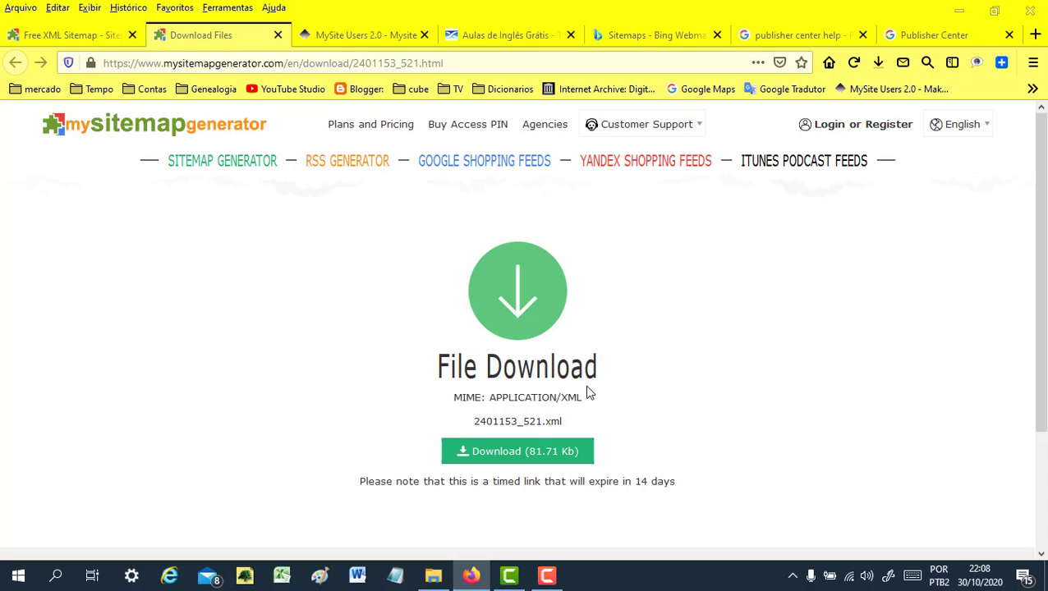
pyautogui.click(878, 64)
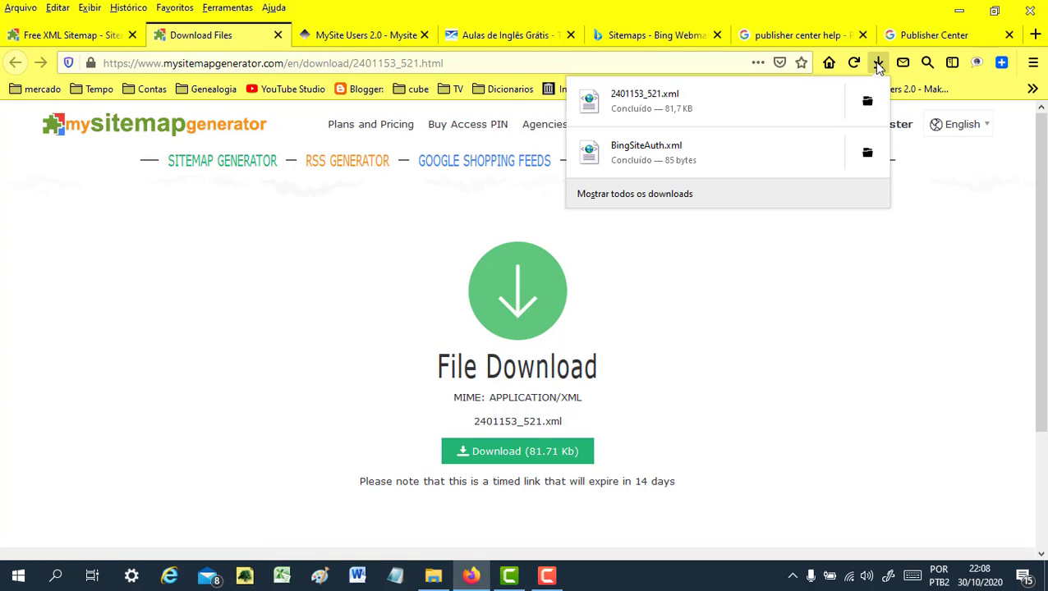
pyautogui.click(731, 353)
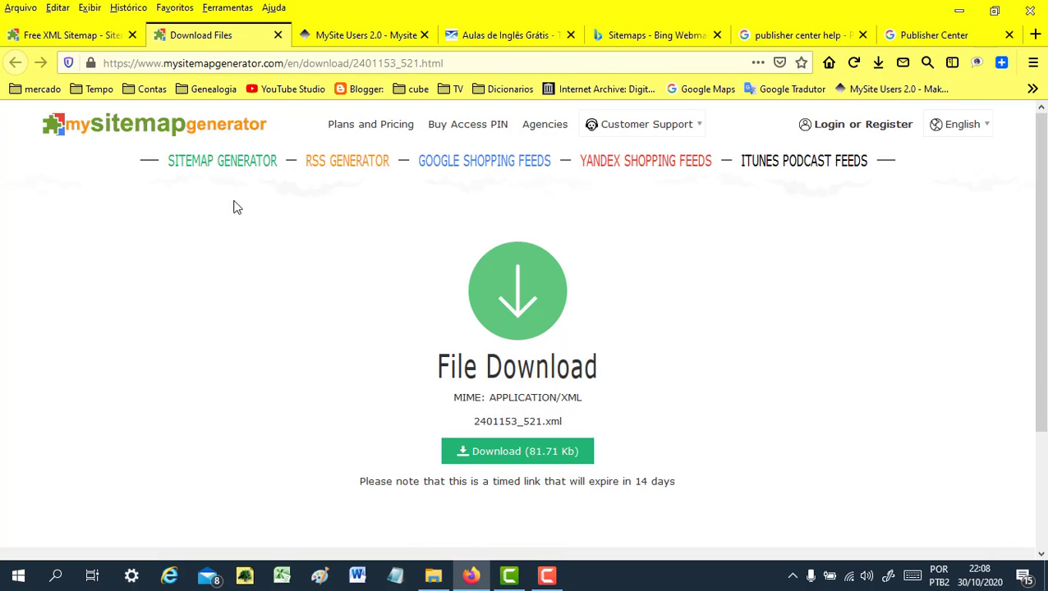
# Step: Upload 2401153_521.xml from Downloads into the html folder of aulasingles.myht.org on the MySite hosting page
pyautogui.click(351, 36)
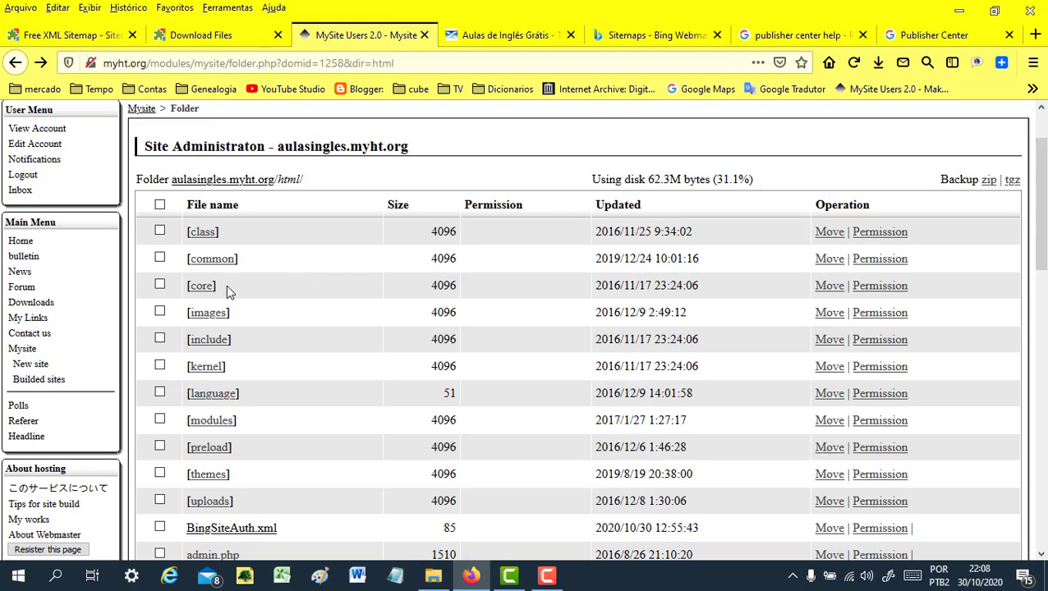
pyautogui.scroll(-10, 238, 279)
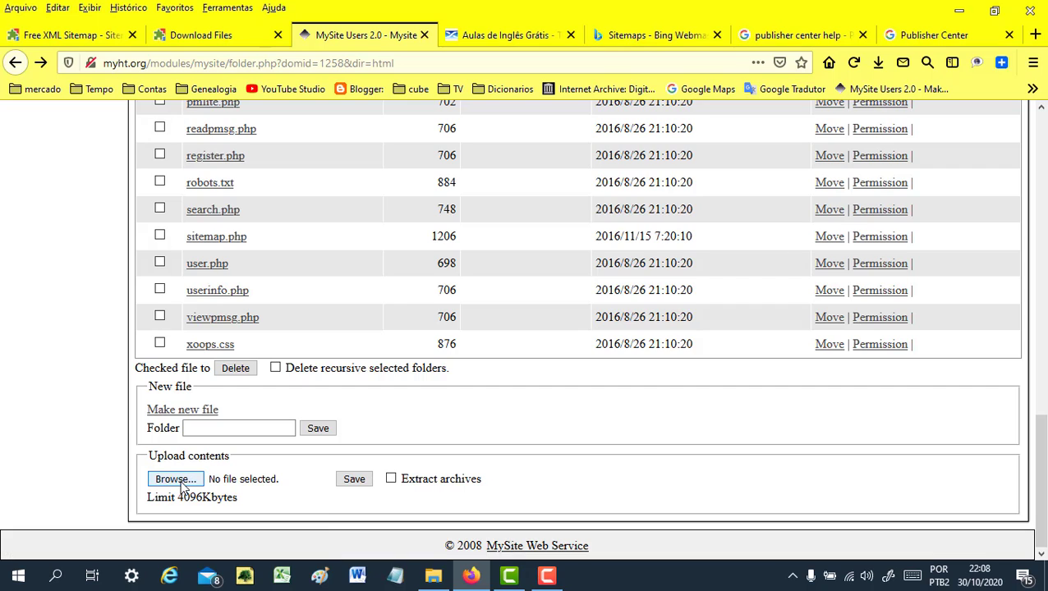
pyautogui.click(179, 481)
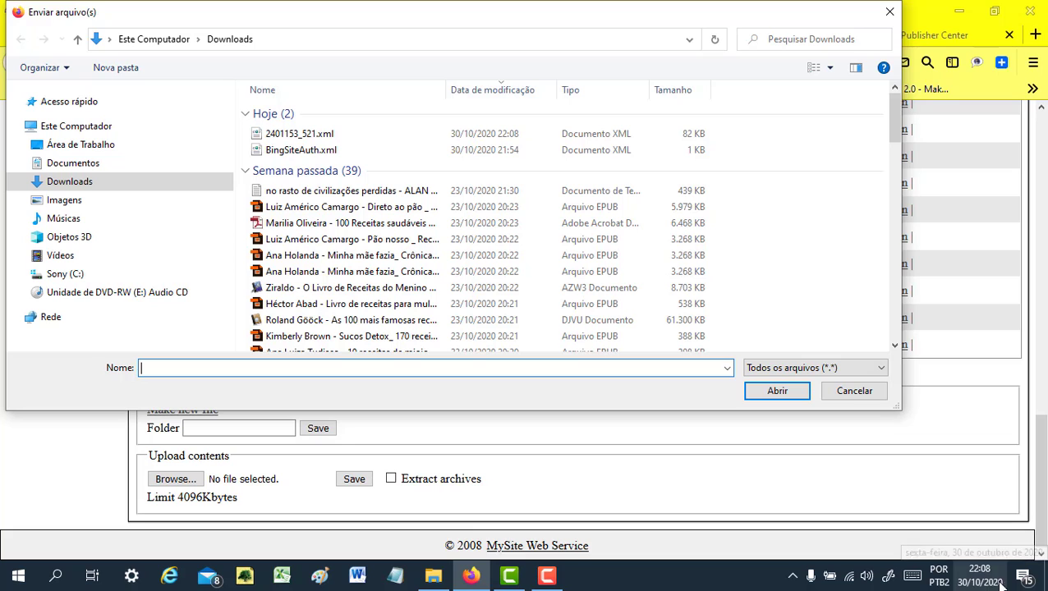
pyautogui.doubleClick(300, 133)
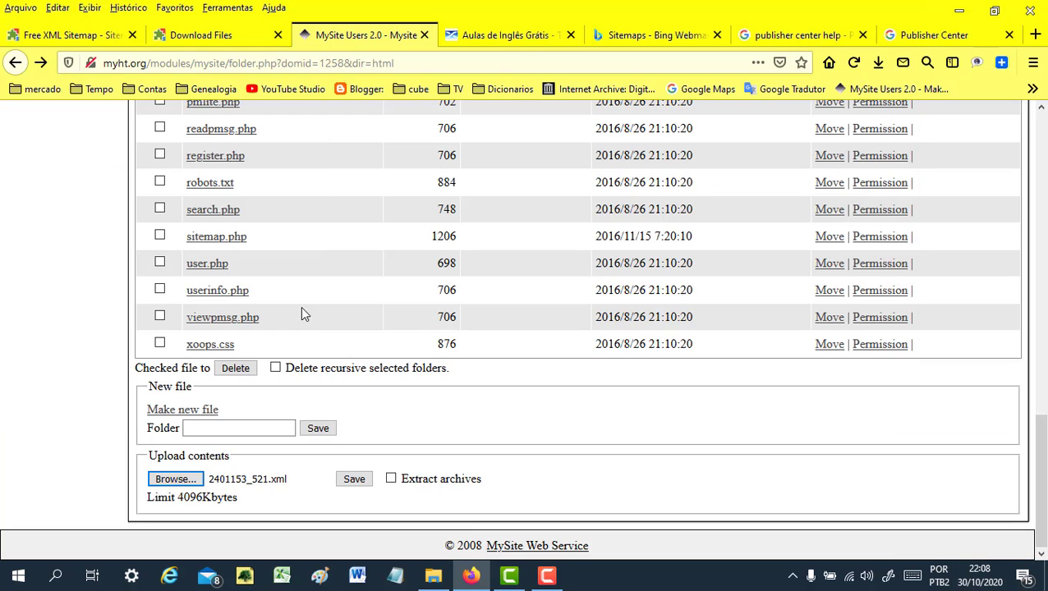
pyautogui.click(357, 486)
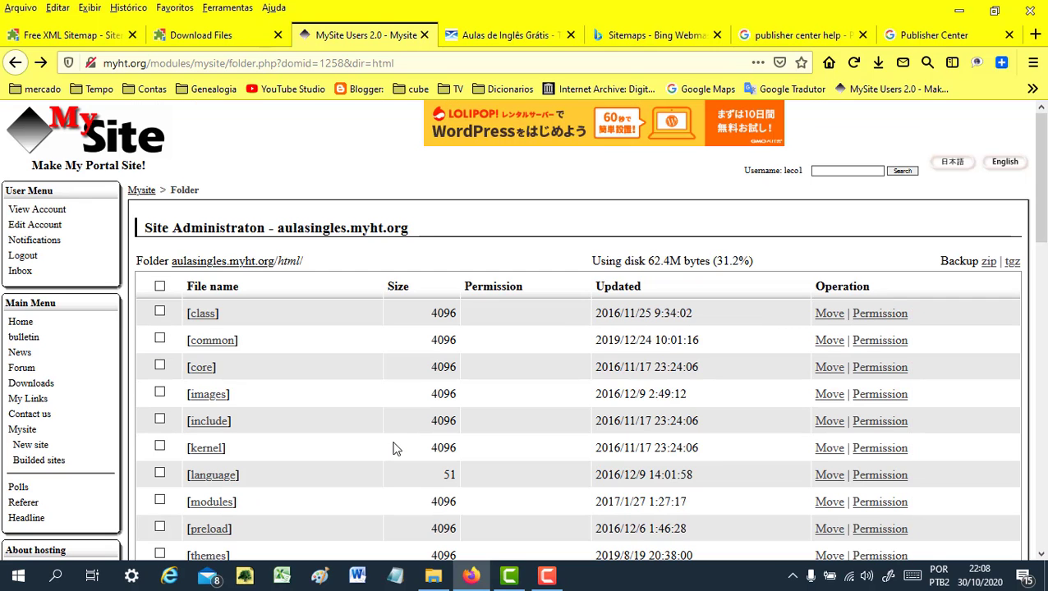
# Step: Open the uploaded 2401153_521.xml, copy its stored file name, and return to the html folder listing
pyautogui.scroll(-4, 355, 445)
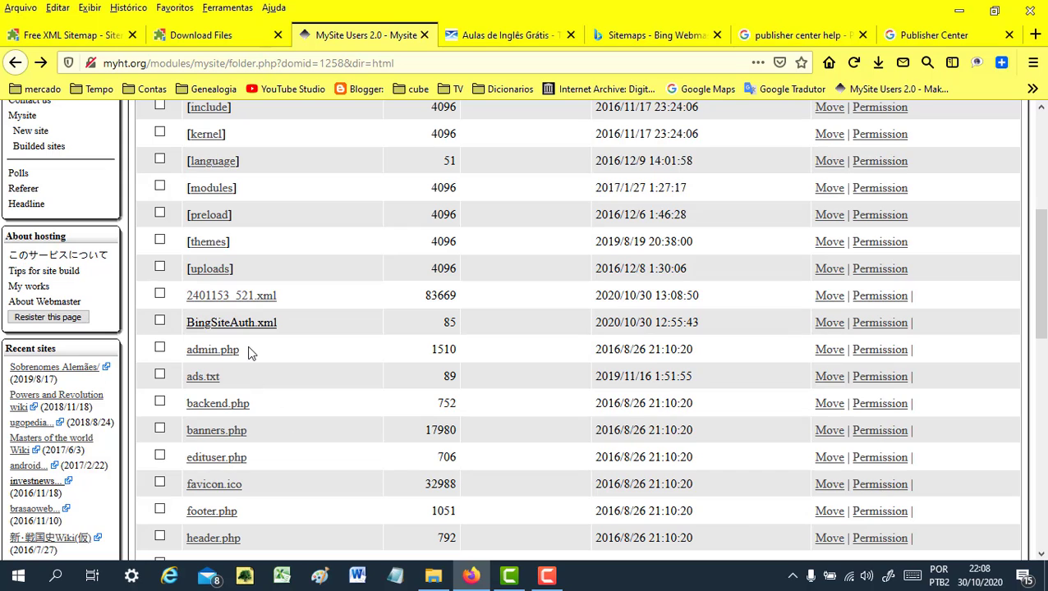
pyautogui.click(241, 300)
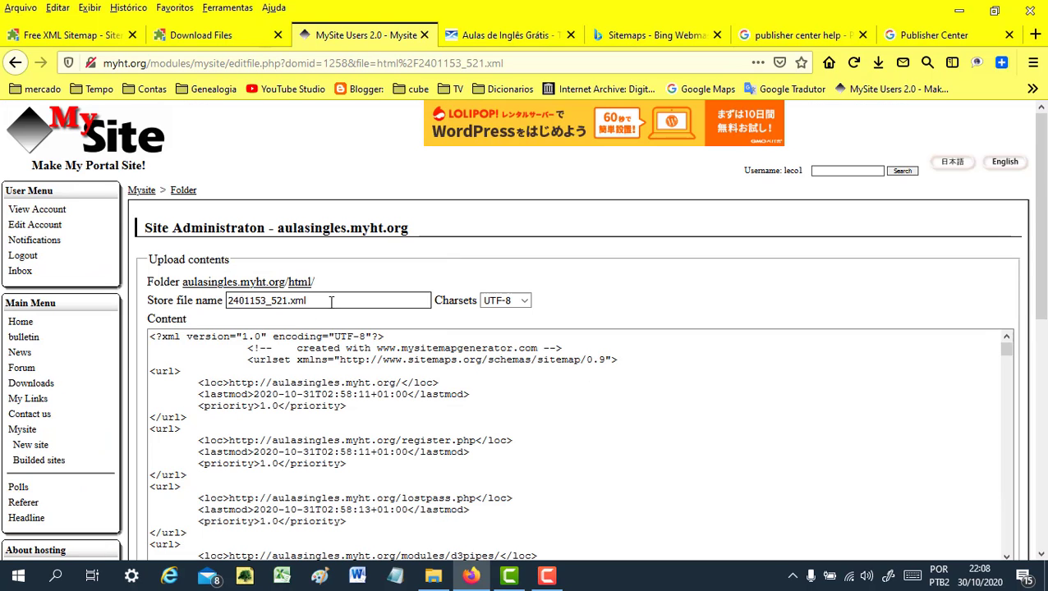
pyautogui.moveTo(322, 301); pyautogui.dragTo(225, 301)
pyautogui.hotkey('ctrl', 'c')
pyautogui.rightClick(252, 303)
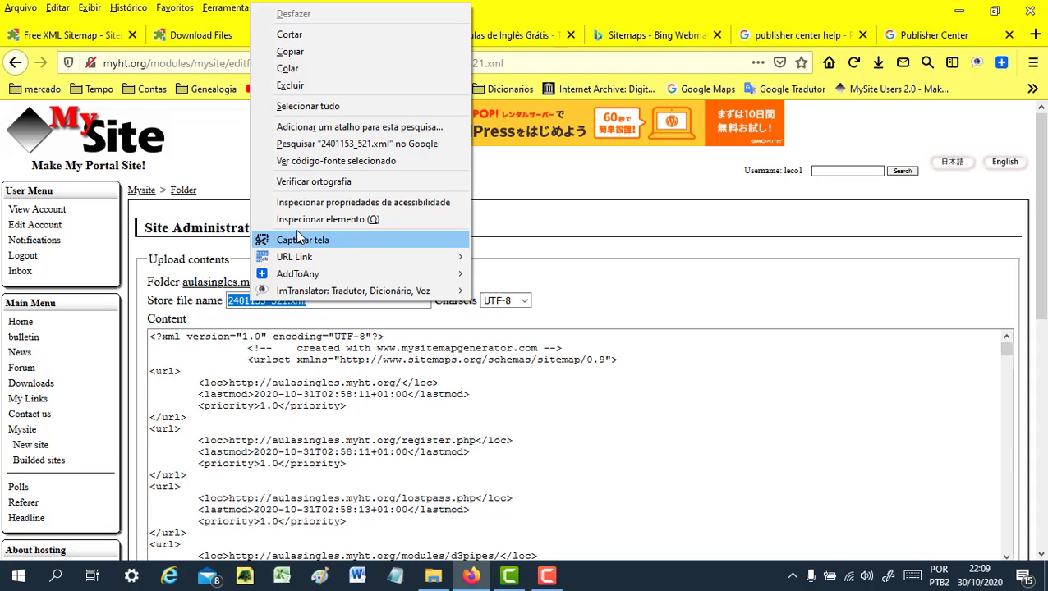
pyautogui.click(289, 51)
pyautogui.click(15, 63)
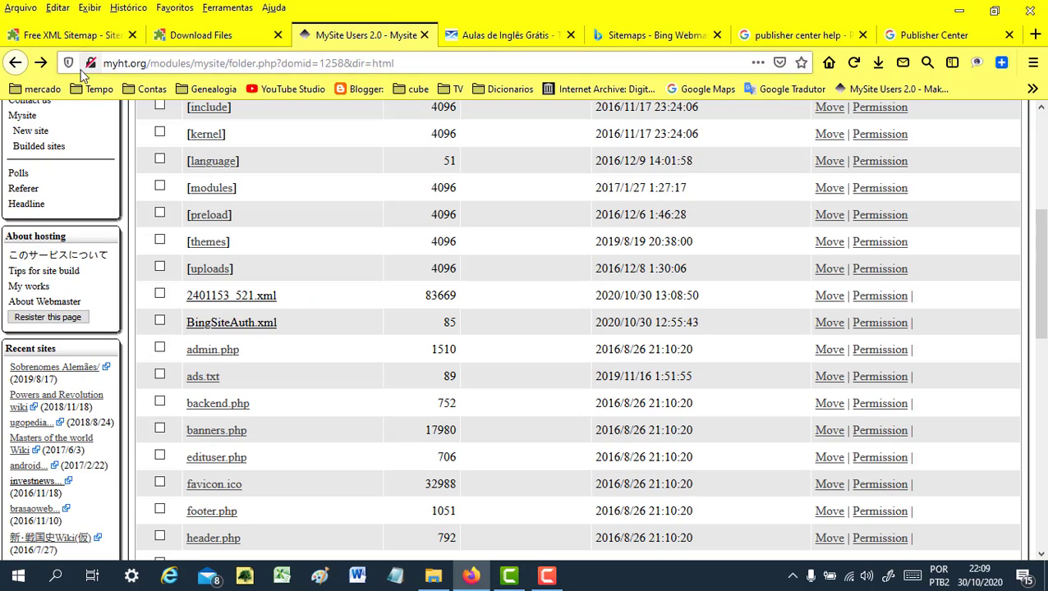
# Step: Load the uploaded sitemap at aulasingles.myht.org/2401153_521.xml in the site's browser page
pyautogui.click(521, 41)
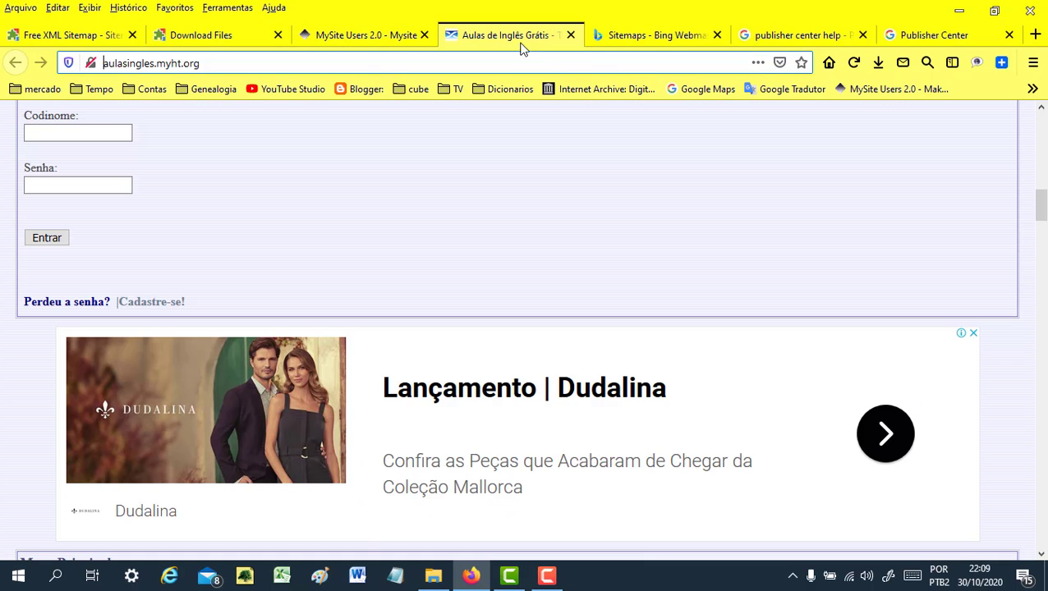
pyautogui.click(223, 62)
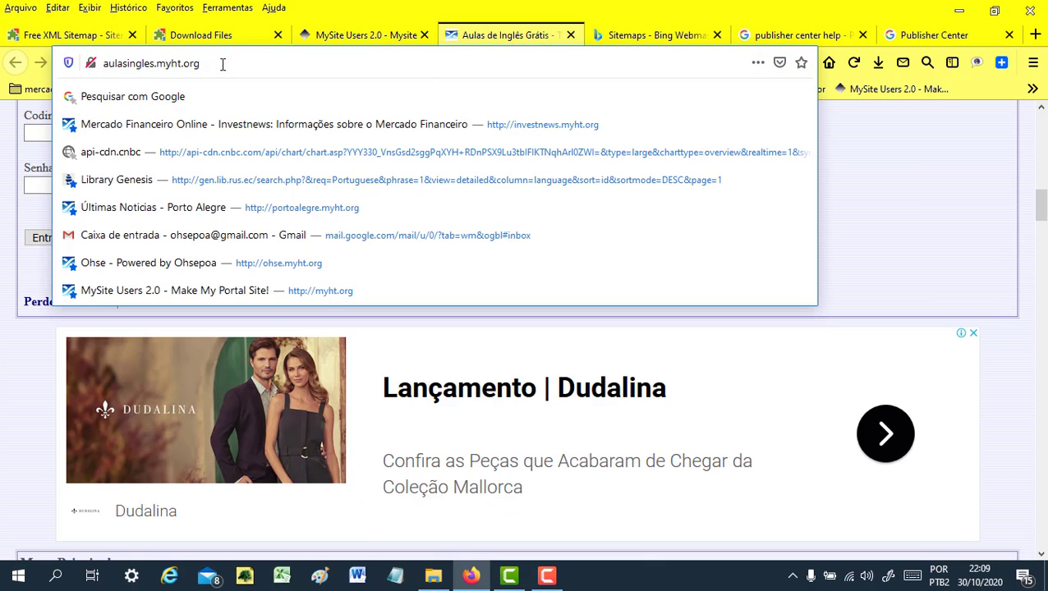
pyautogui.write('/')
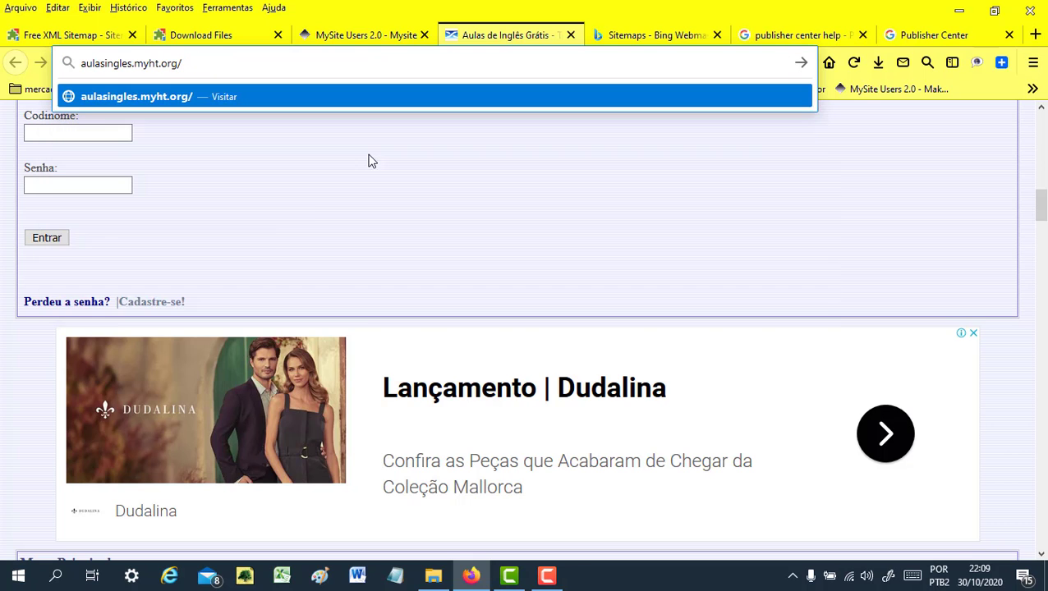
pyautogui.hotkey('ctrl', 'v')
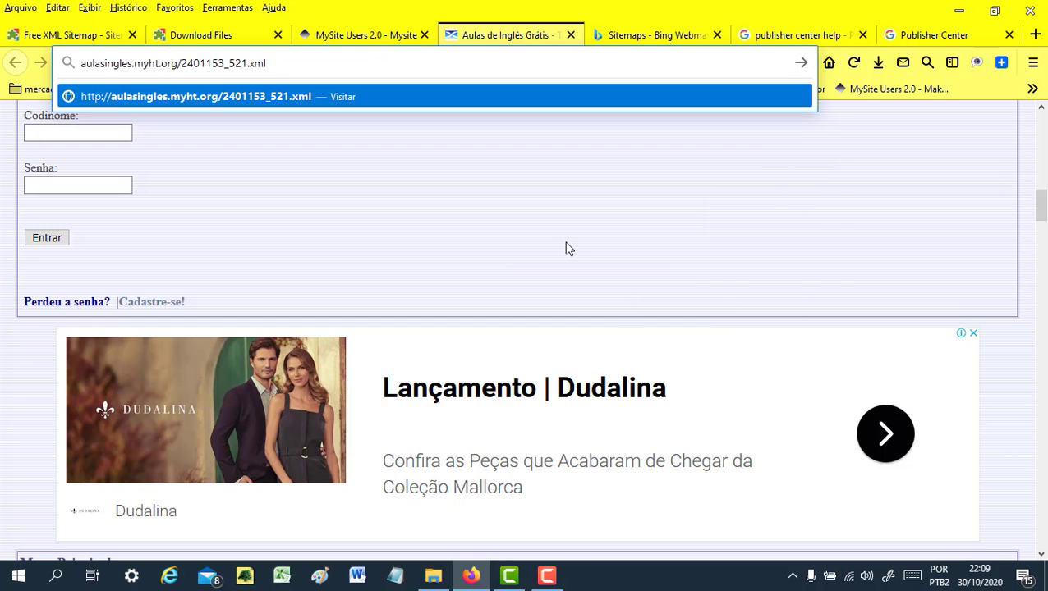
pyautogui.press('Return')
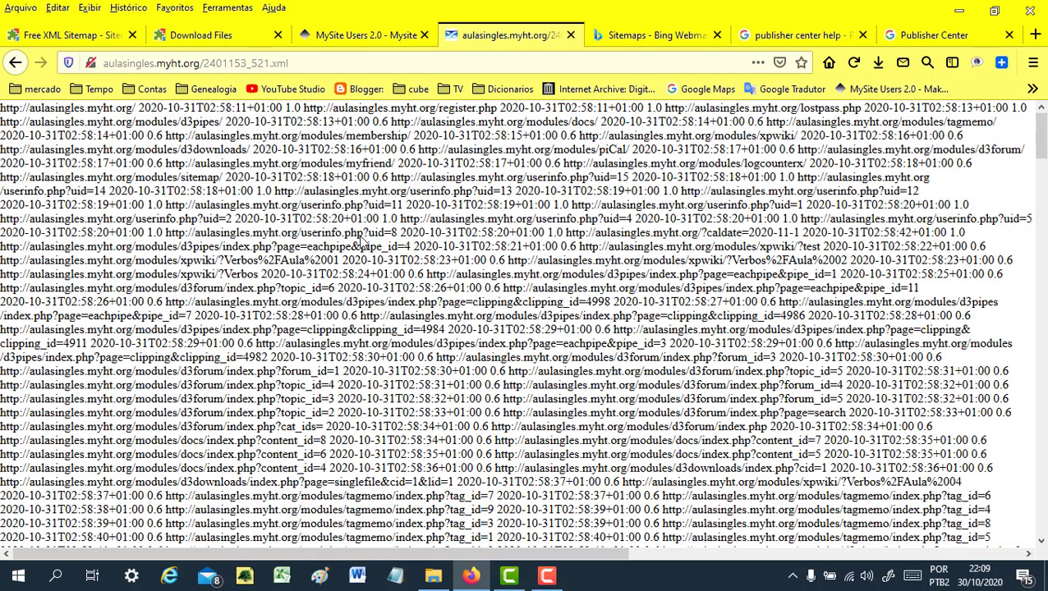
pyautogui.rightClick(312, 63)
pyautogui.hotkey('ctrl', 'c')
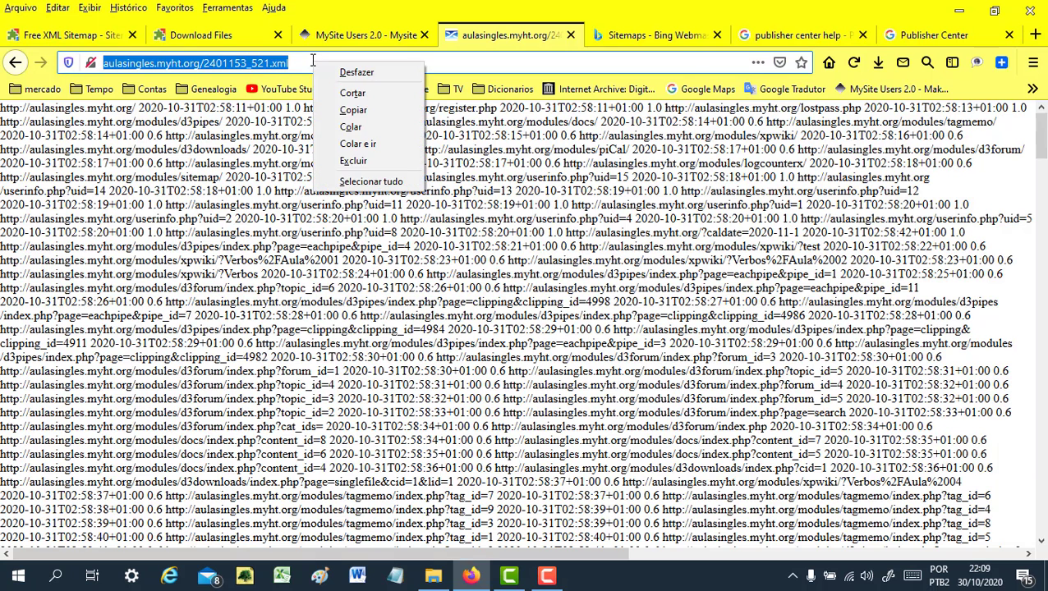
pyautogui.click(374, 122)
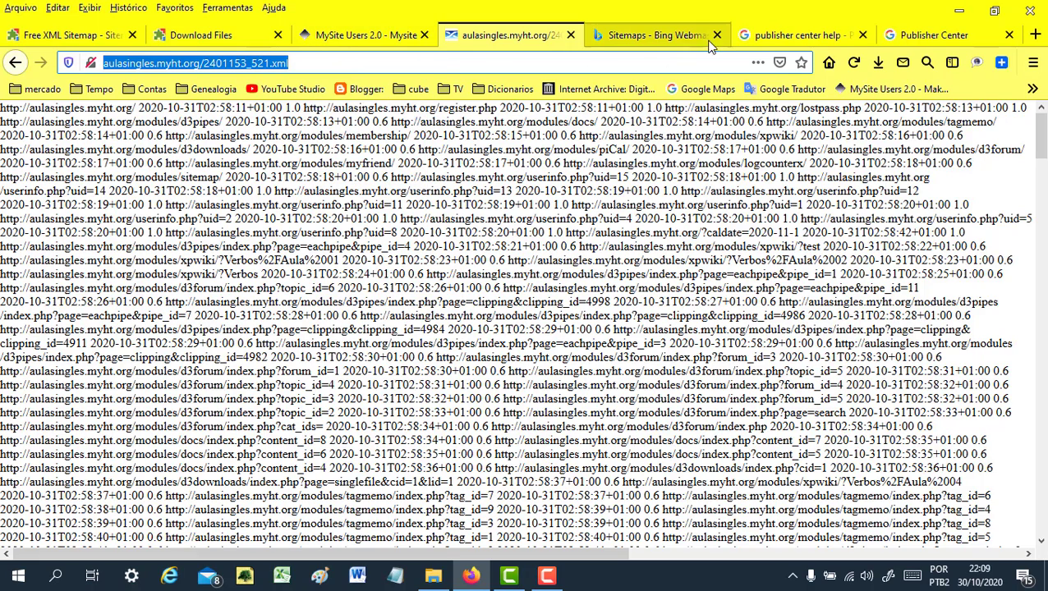
pyautogui.click(650, 36)
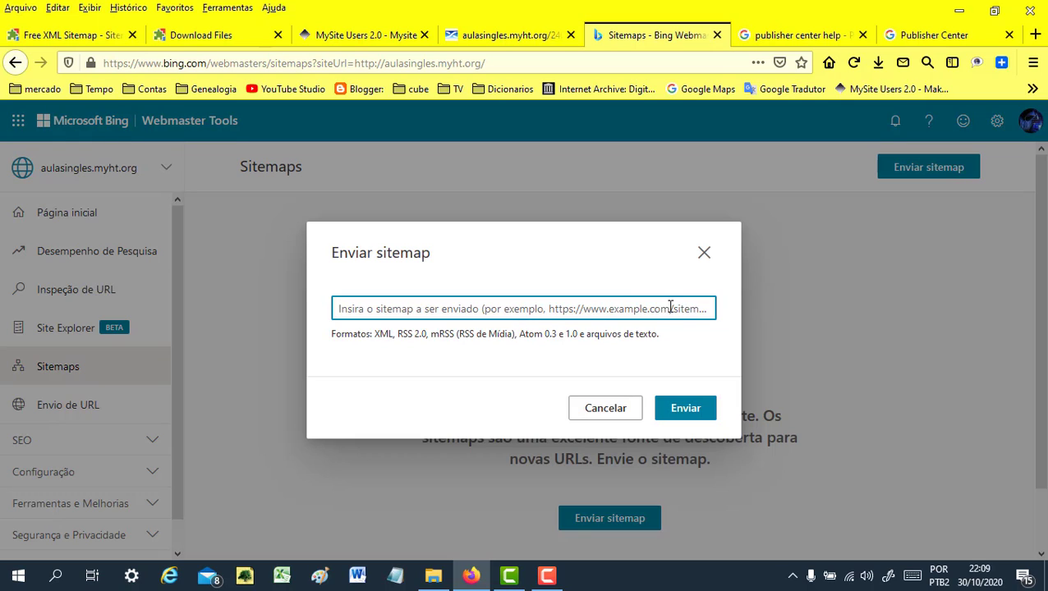
pyautogui.rightClick(388, 310)
pyautogui.click(437, 380)
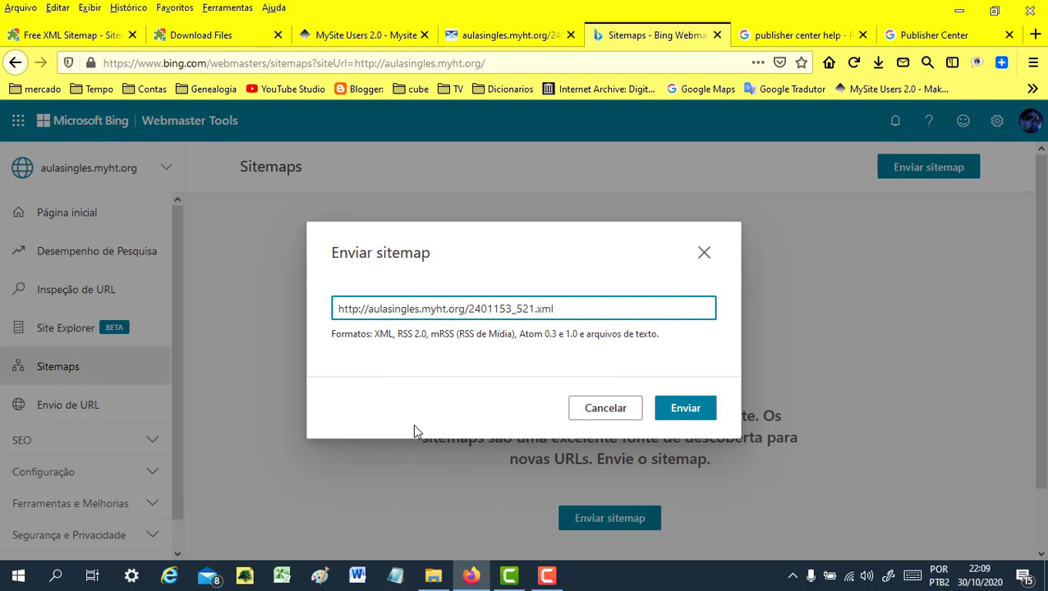
pyautogui.click(687, 411)
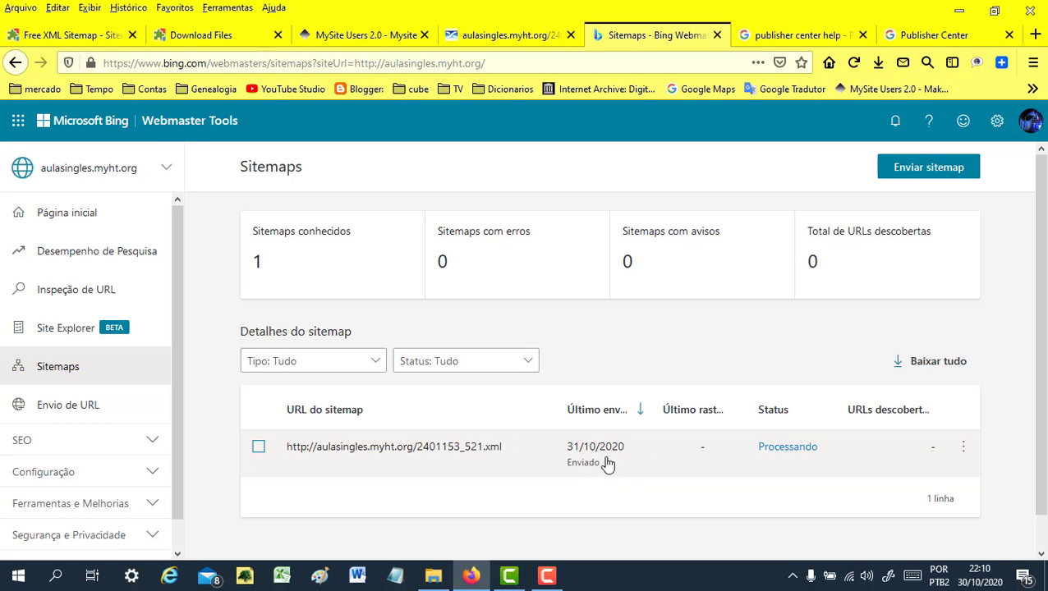
# Step: View the details of the submitted sitemap, open its XML file from there to check it, and close the file again
pyautogui.click(438, 452)
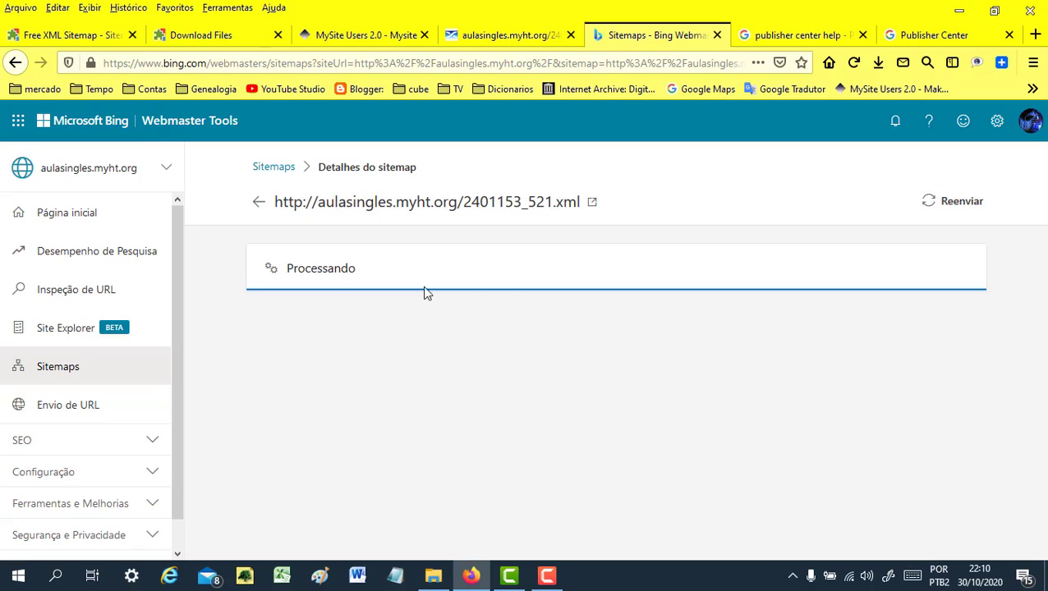
pyautogui.click(592, 203)
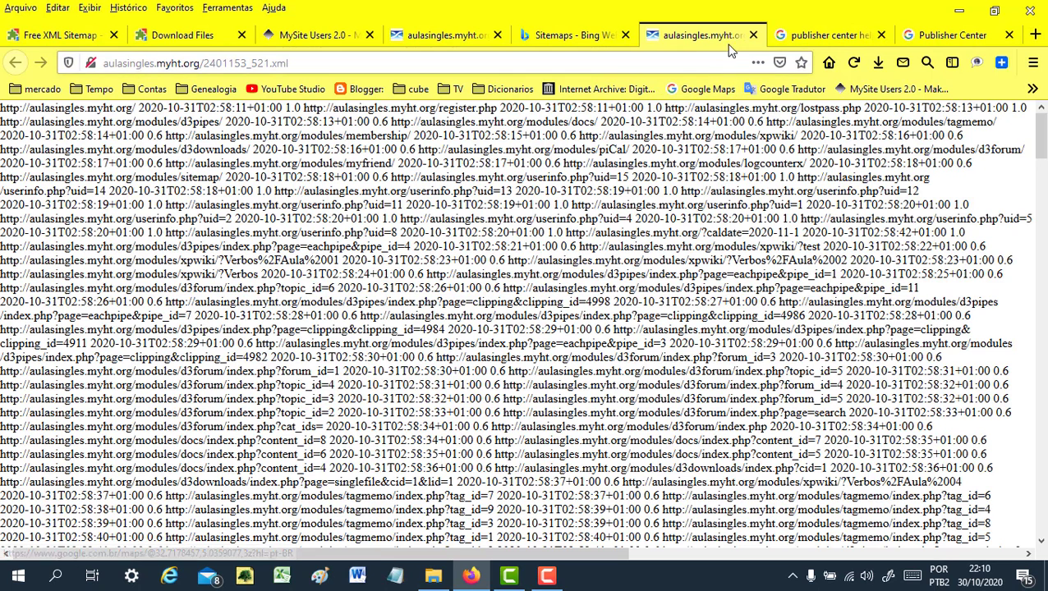
pyautogui.click(753, 35)
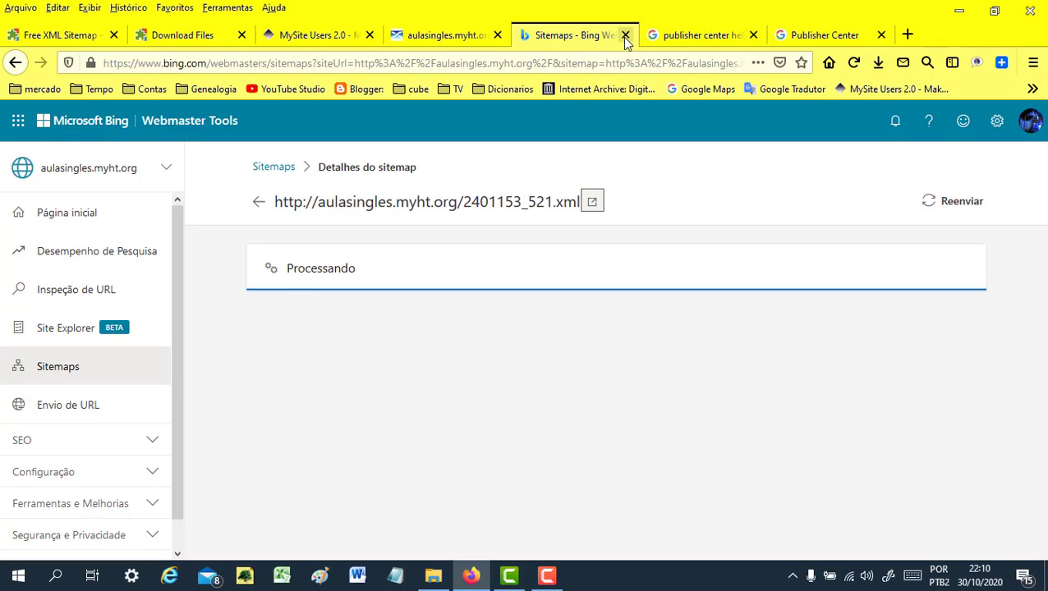
# Step: Look through the list of registered sites, close it without switching sites, and return to the Sitemaps overview
pyautogui.click(140, 176)
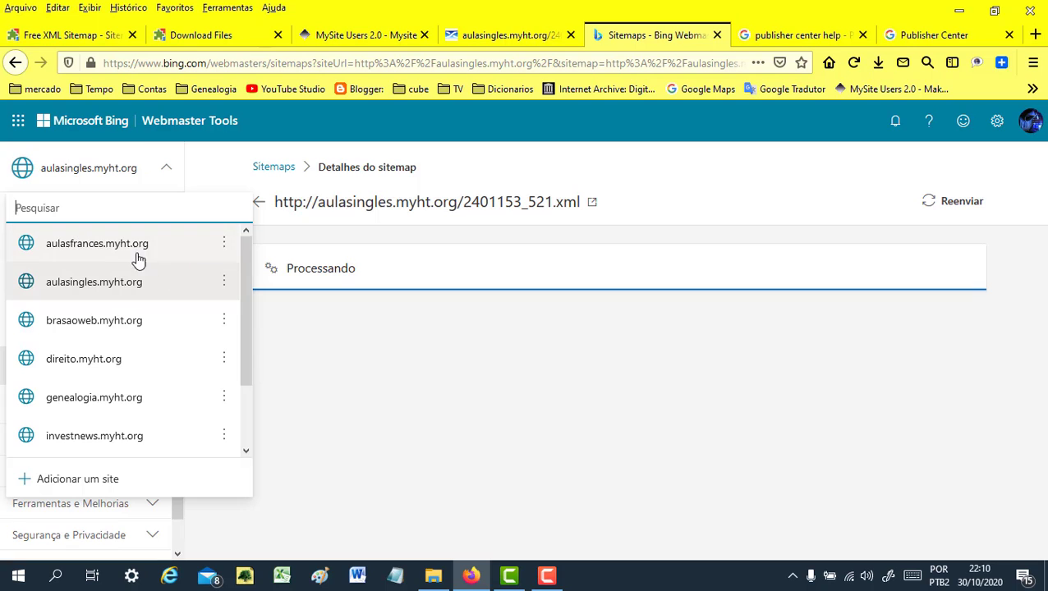
pyautogui.click(419, 359)
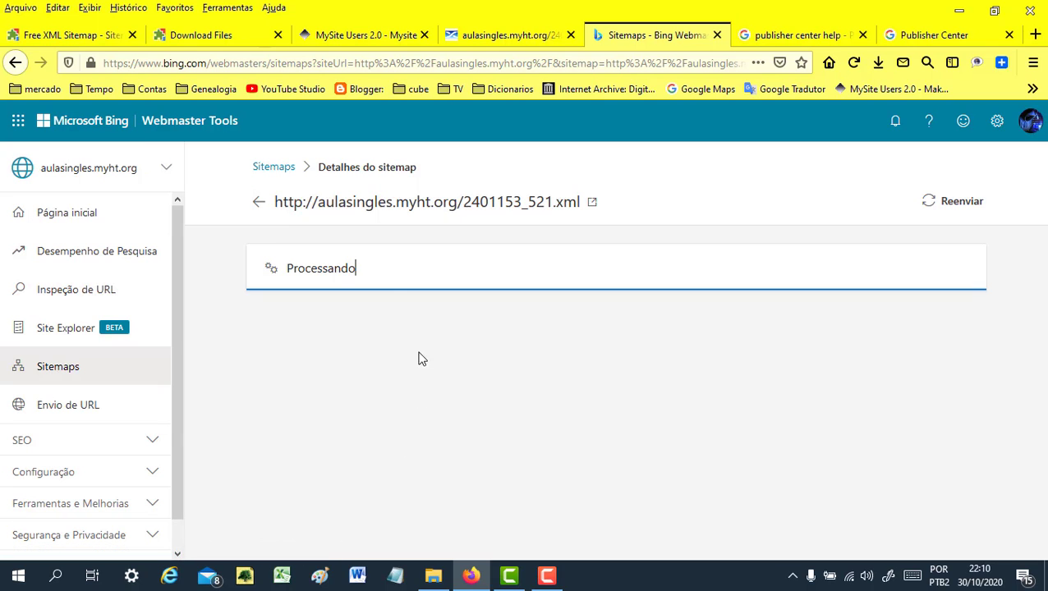
pyautogui.click(273, 168)
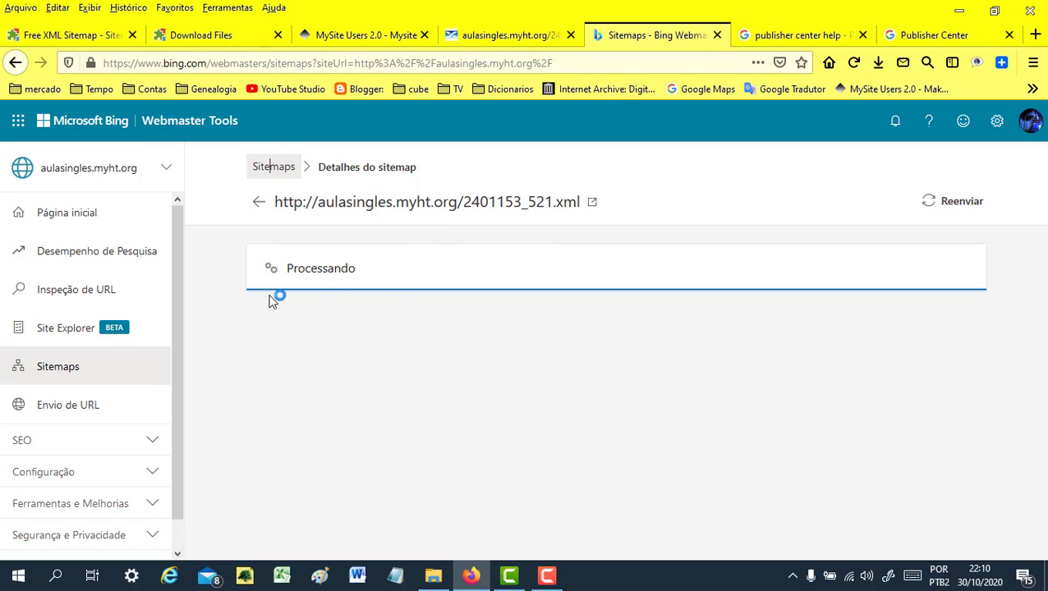